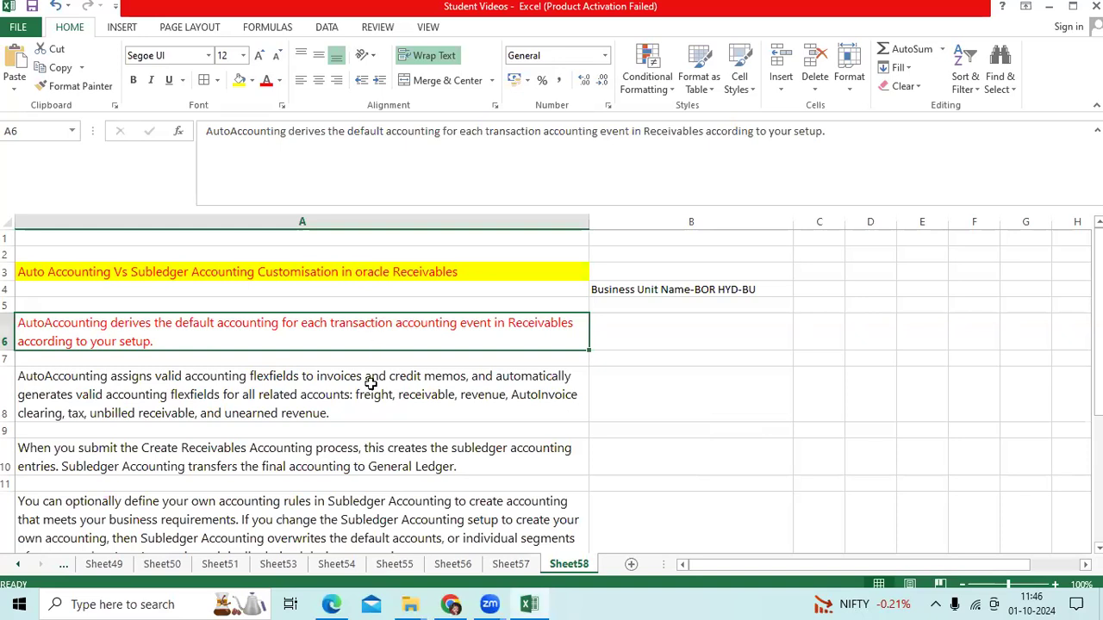
Review the BOR HYD-BU AutoAccounting notes on Sheet58, selecting cells A3 and A6.
{"action": "left_click_drag", "start_coordinate": [370, 271], "coordinate": [372, 551]}
{"action": "scroll", "coordinate": [378, 521], "scroll_direction": "down", "scroll_amount": 1}
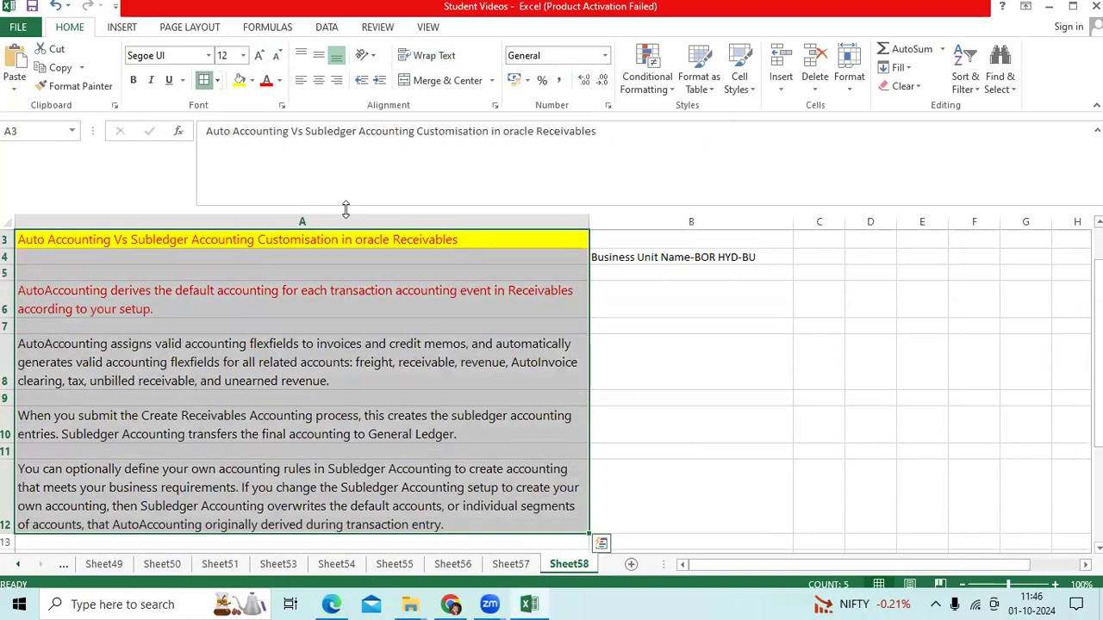
{"action": "scroll", "coordinate": [271, 307], "scroll_direction": "up", "scroll_amount": 1}
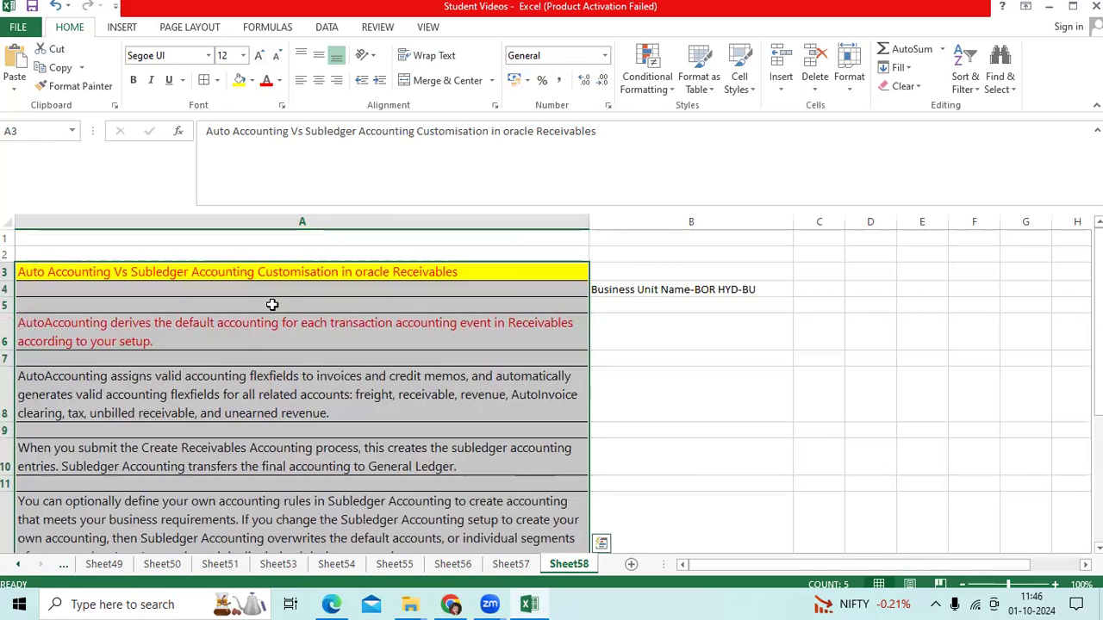
{"action": "left_click", "coordinate": [272, 304]}
{"action": "key", "text": "Up"}
{"action": "key", "text": "Up"}
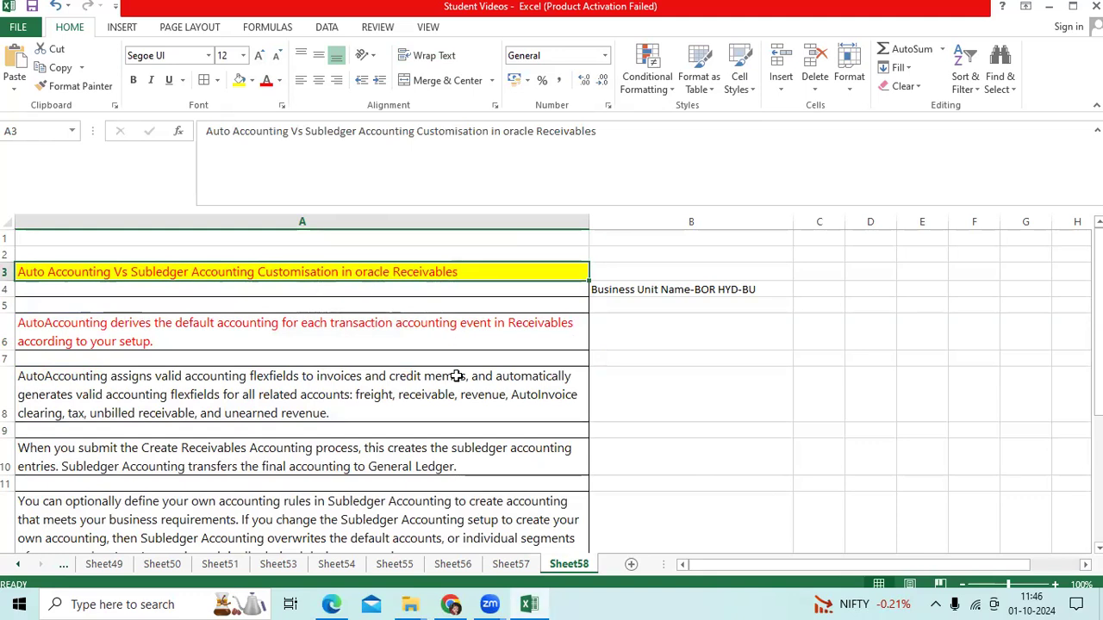
{"action": "left_click", "coordinate": [461, 334]}
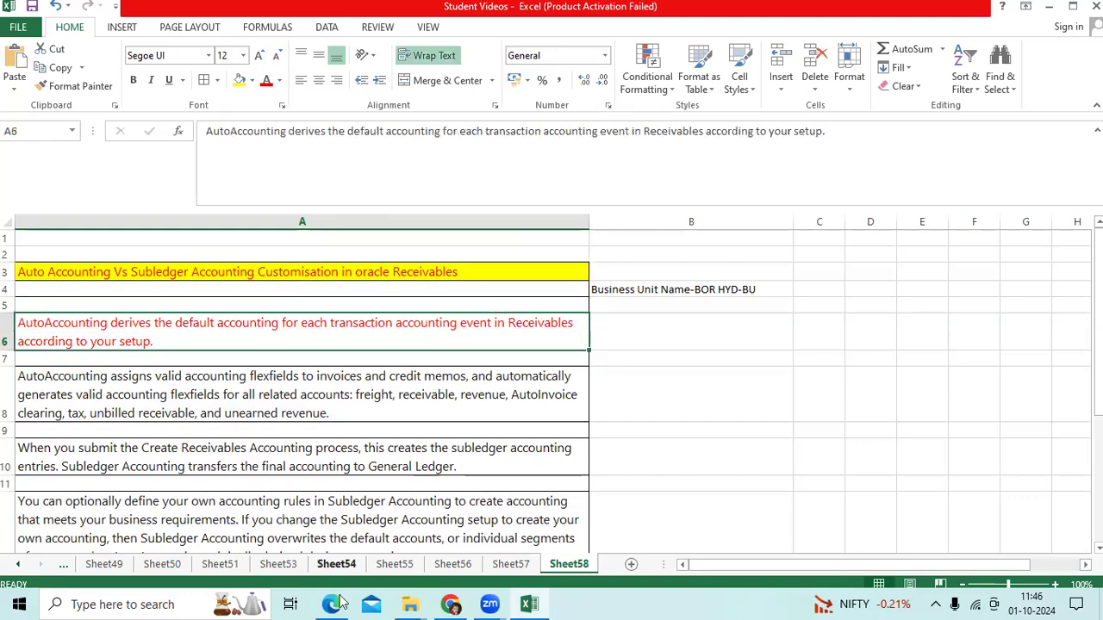
{"action": "key", "text": "alt+Tab"}
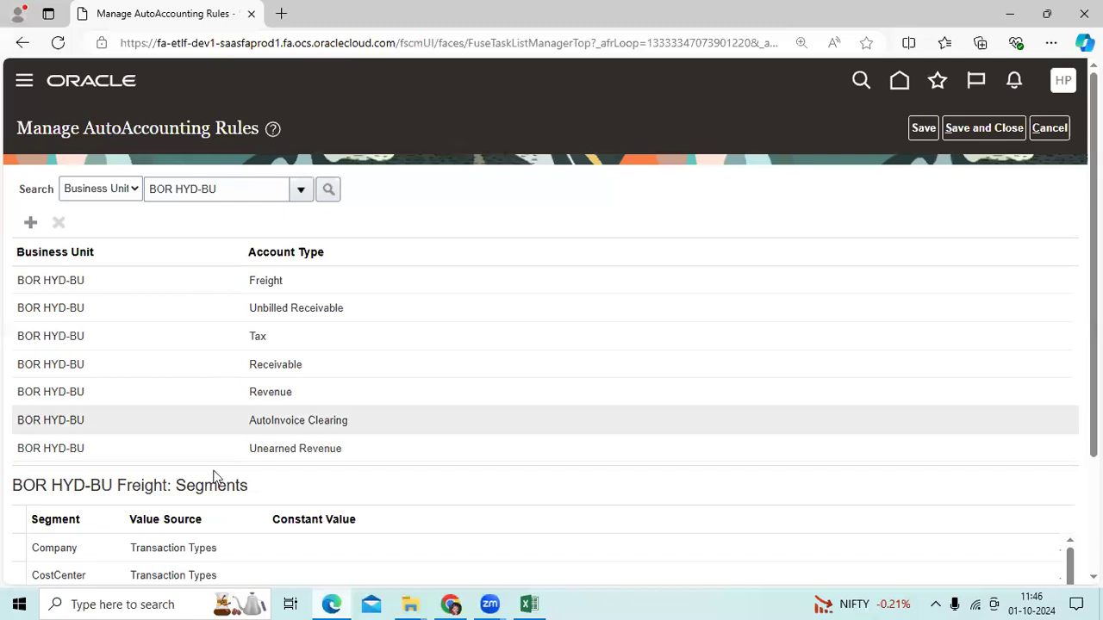
Select the BOR HYD-BU business unit value and display the Revenue account type's segments.
{"action": "scroll", "coordinate": [216, 482], "scroll_direction": "down", "scroll_amount": 2}
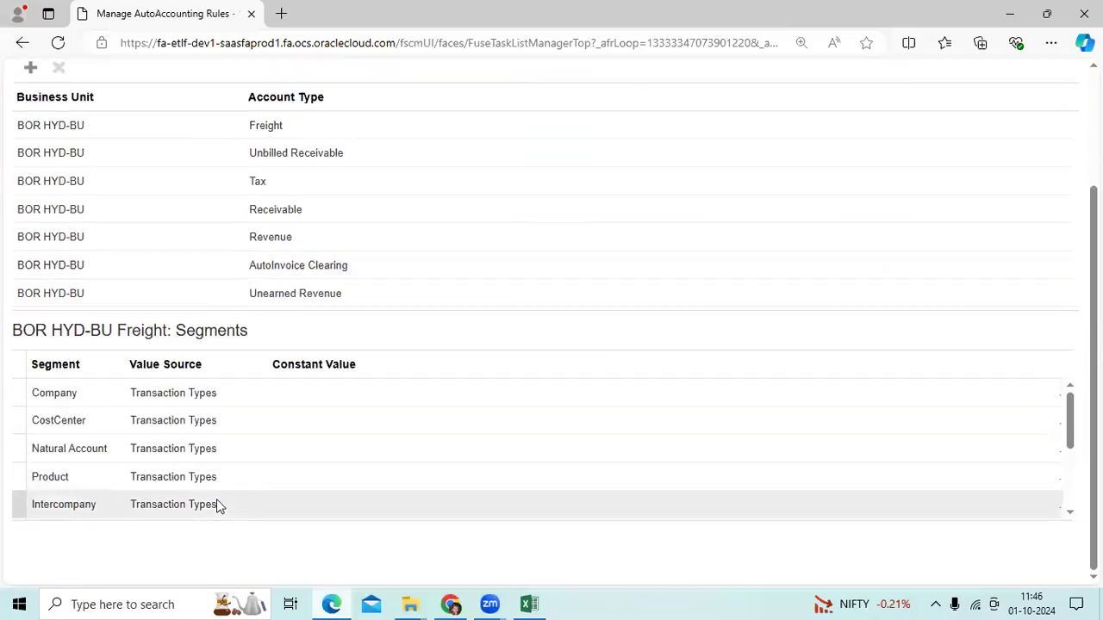
{"action": "scroll", "coordinate": [419, 357], "scroll_direction": "up", "scroll_amount": 2}
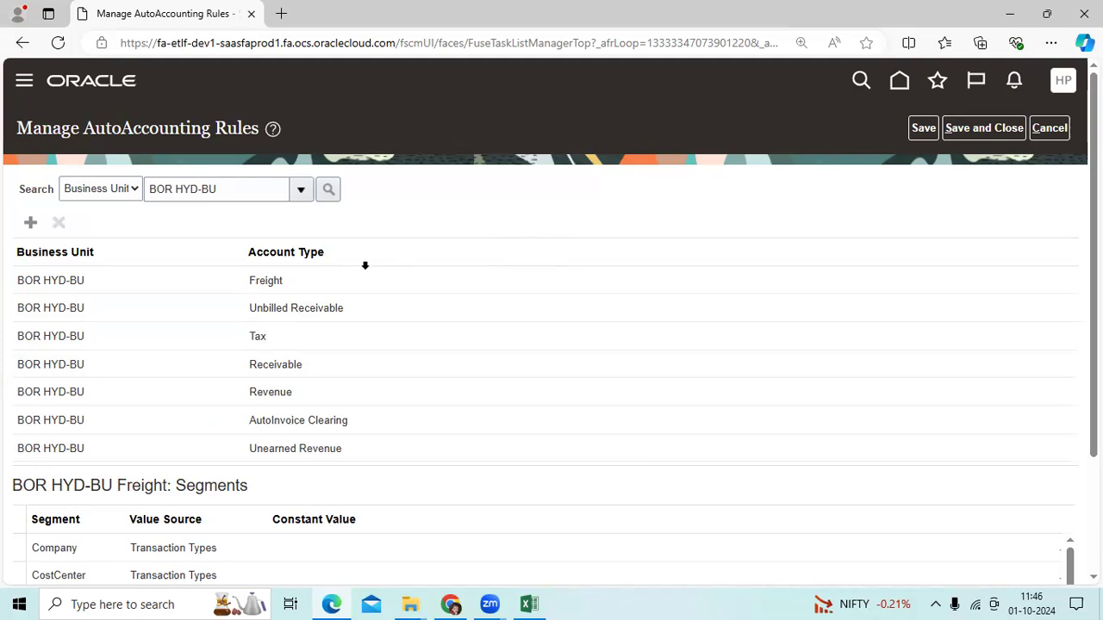
{"action": "left_click", "coordinate": [150, 190]}
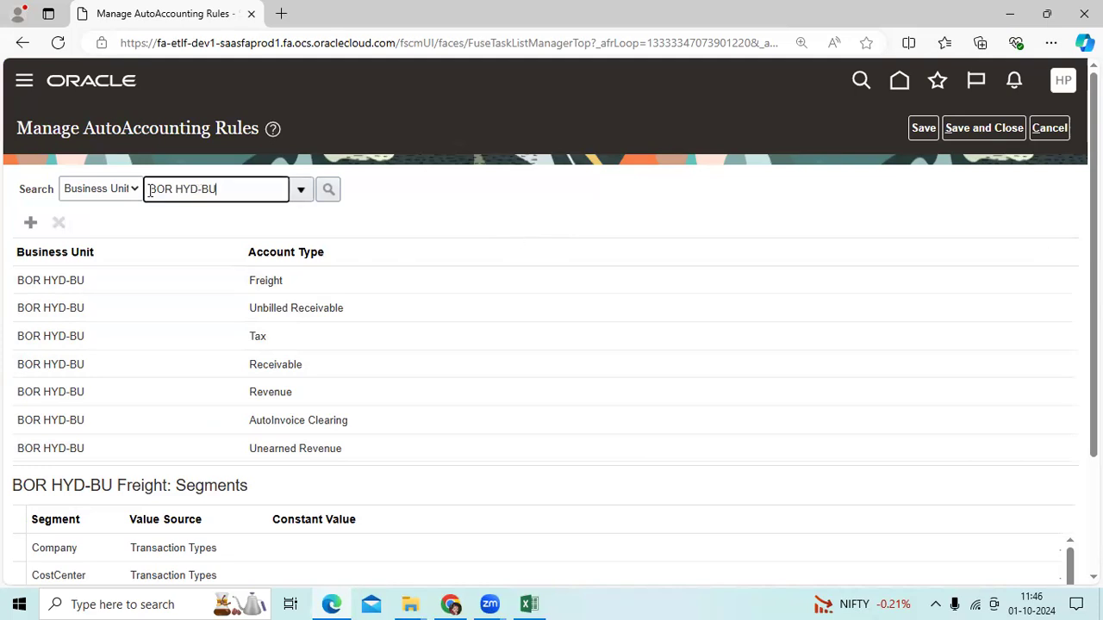
{"action": "key", "text": "ctrl+a"}
{"action": "key", "text": "ctrl+c"}
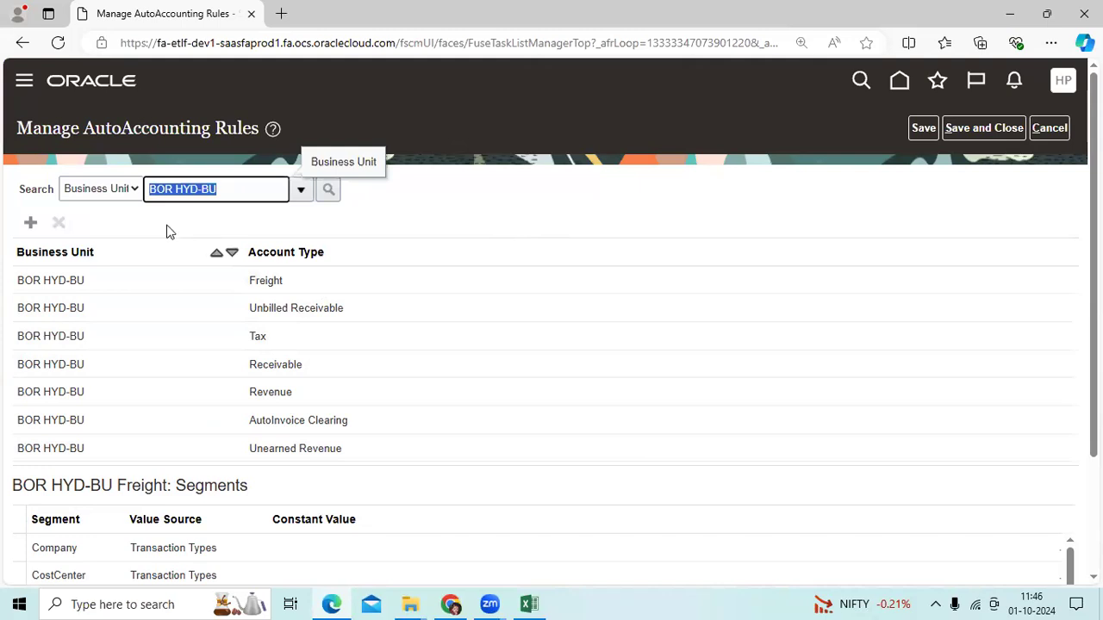
{"action": "scroll", "coordinate": [260, 393], "scroll_direction": "down", "scroll_amount": 2}
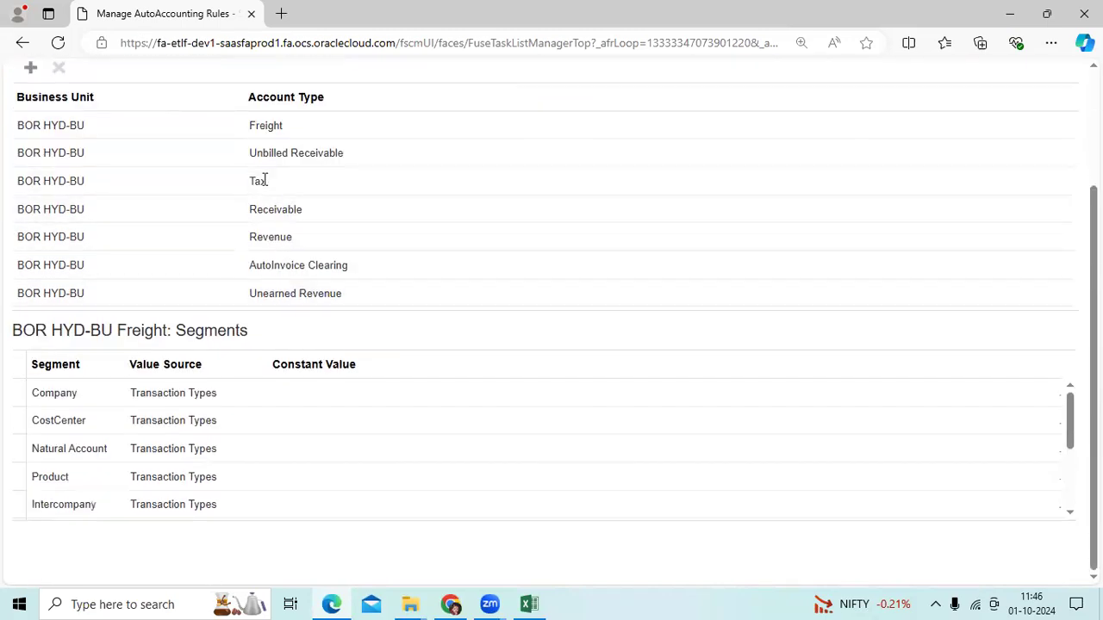
{"action": "left_click", "coordinate": [309, 234]}
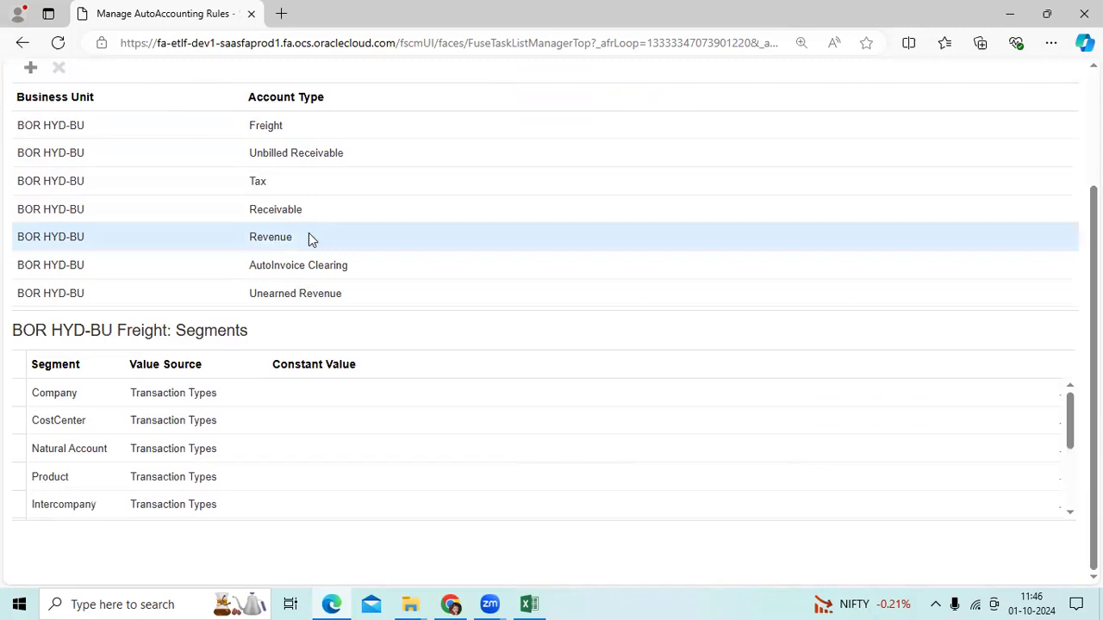
Set Revenue's Natural Account and Product value sources to Transaction Types, then view Receivable segments.
{"action": "left_click", "coordinate": [242, 394]}
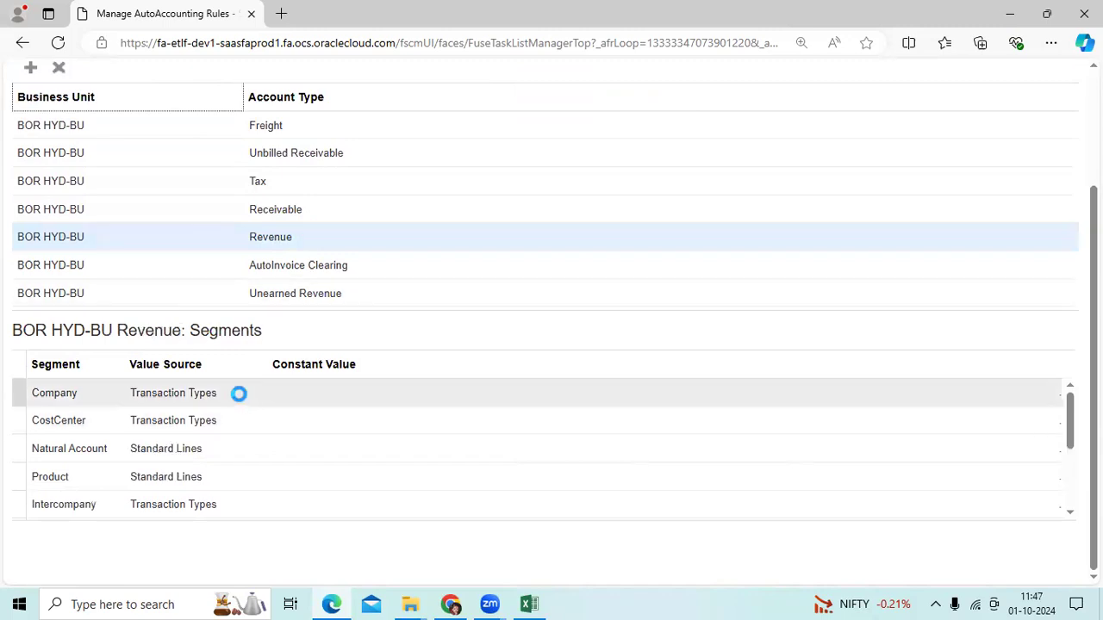
{"action": "left_click", "coordinate": [228, 426]}
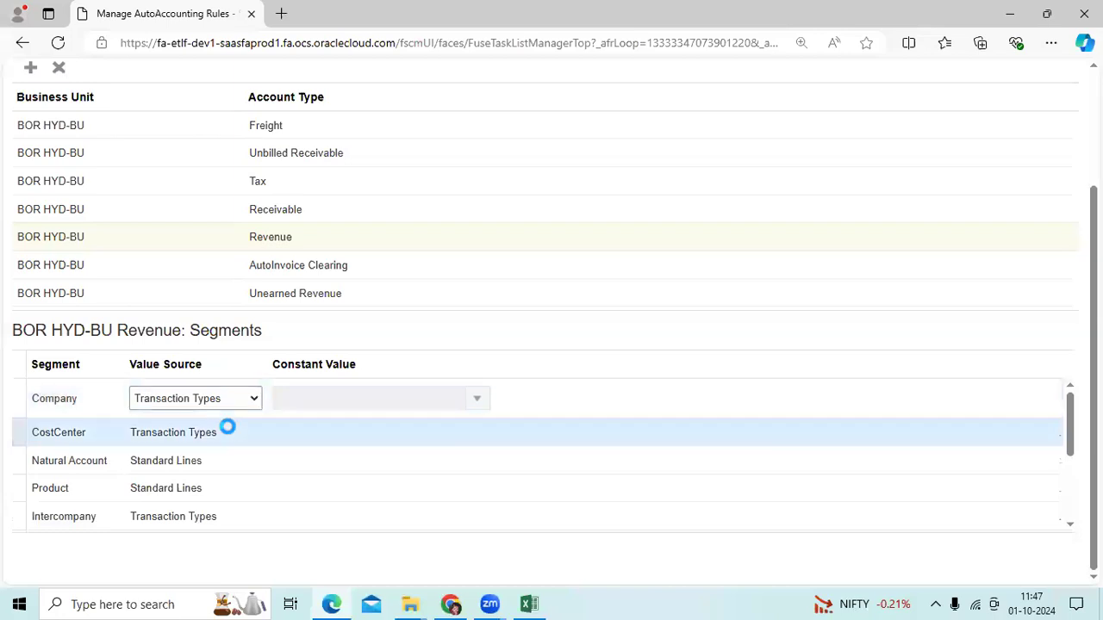
{"action": "left_click", "coordinate": [218, 453]}
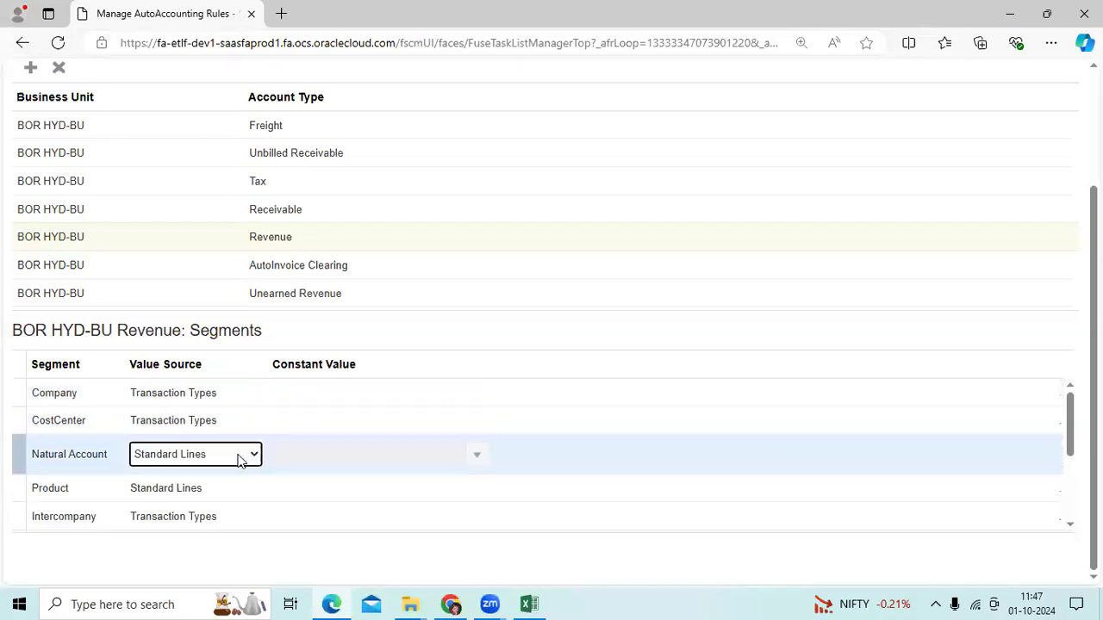
{"action": "left_click", "coordinate": [235, 459]}
{"action": "left_click", "coordinate": [214, 498]}
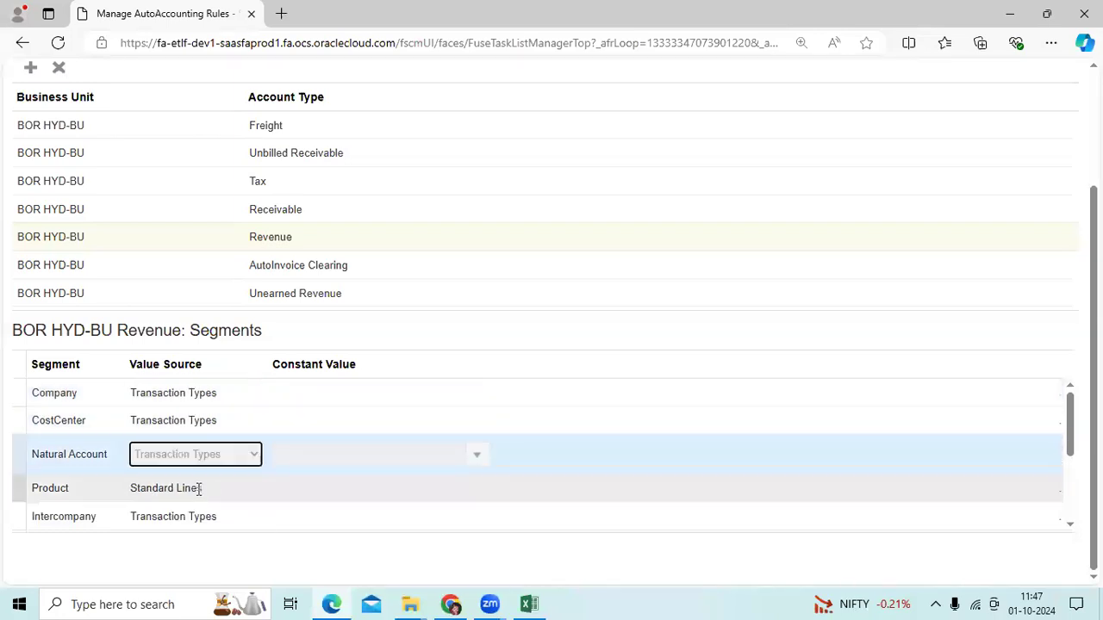
{"action": "left_click", "coordinate": [196, 487]}
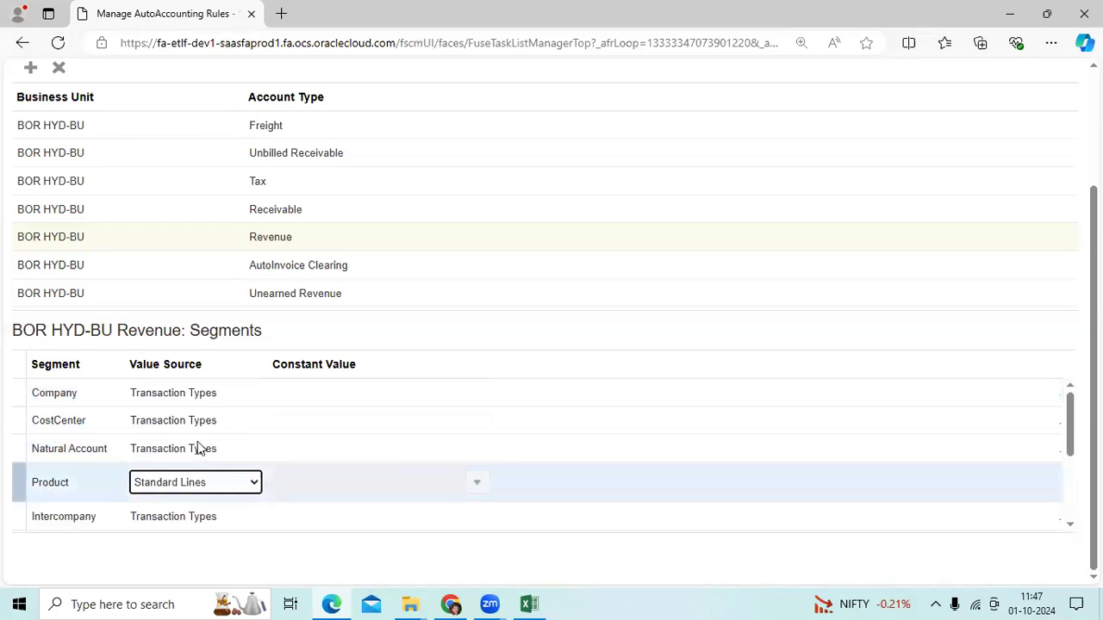
{"action": "left_click", "coordinate": [200, 483]}
{"action": "left_click", "coordinate": [181, 398]}
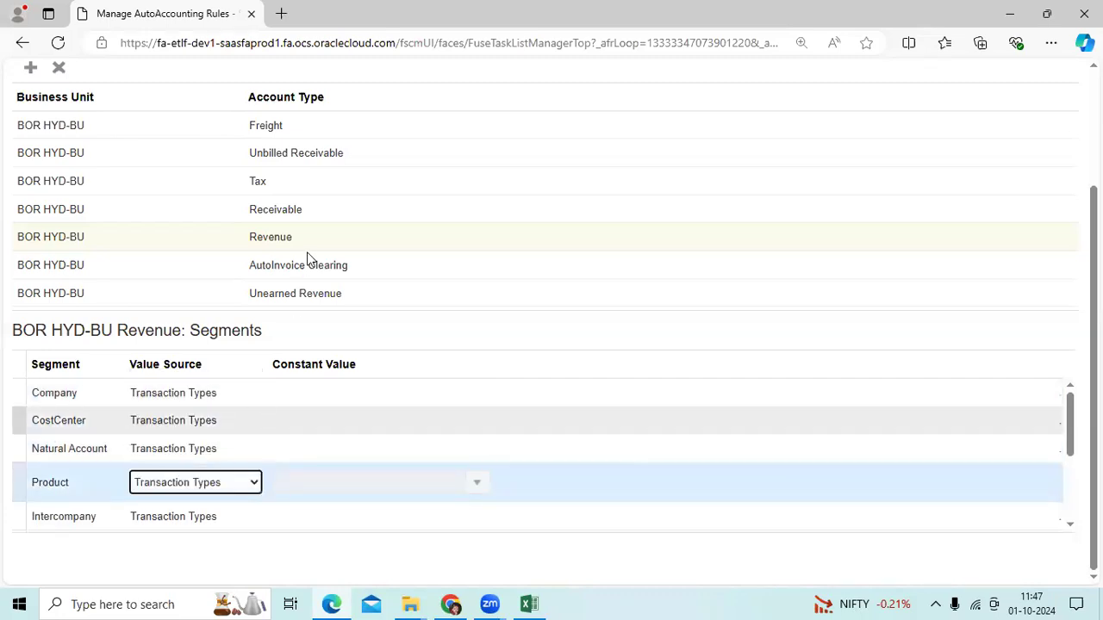
{"action": "left_click", "coordinate": [330, 212]}
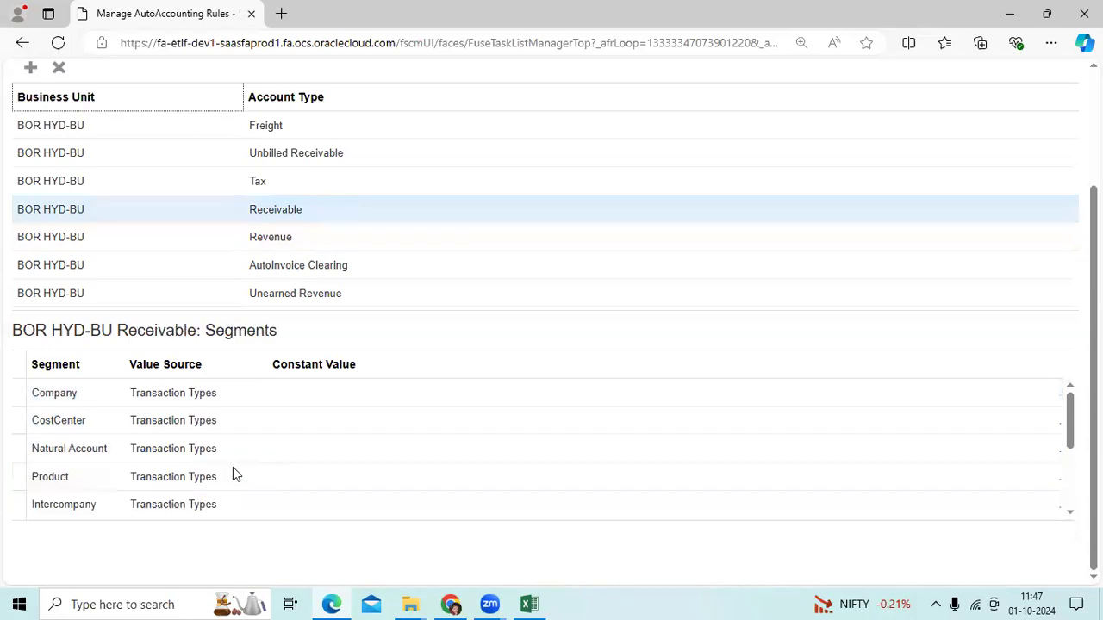
Save the AutoAccounting rule changes and close the rules page.
{"action": "scroll", "coordinate": [233, 466], "scroll_direction": "up", "scroll_amount": 3}
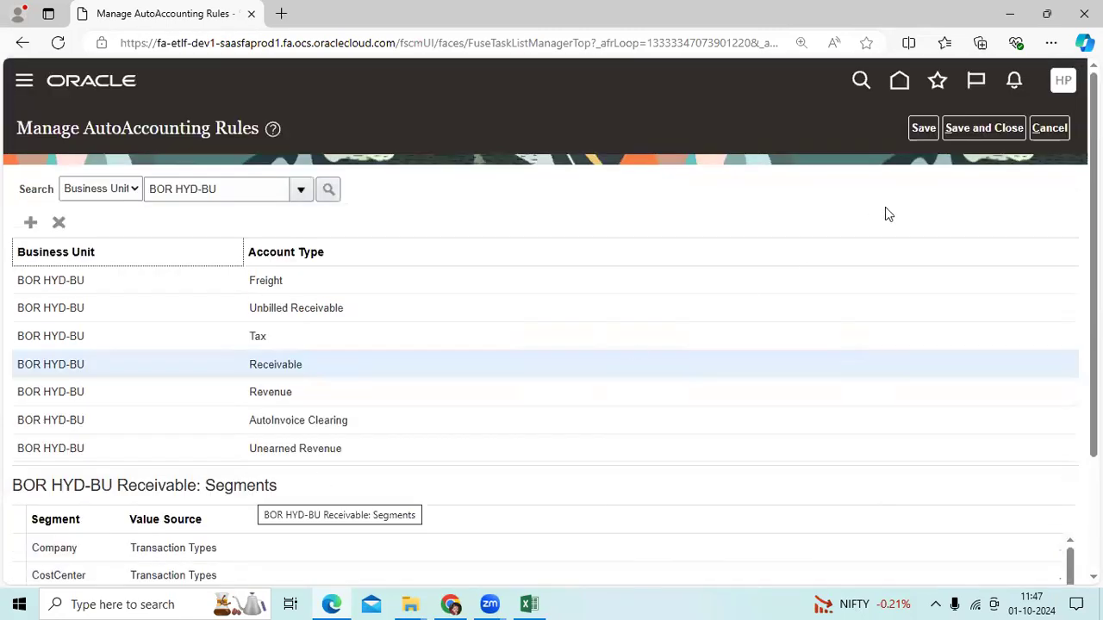
{"action": "left_click", "coordinate": [914, 132]}
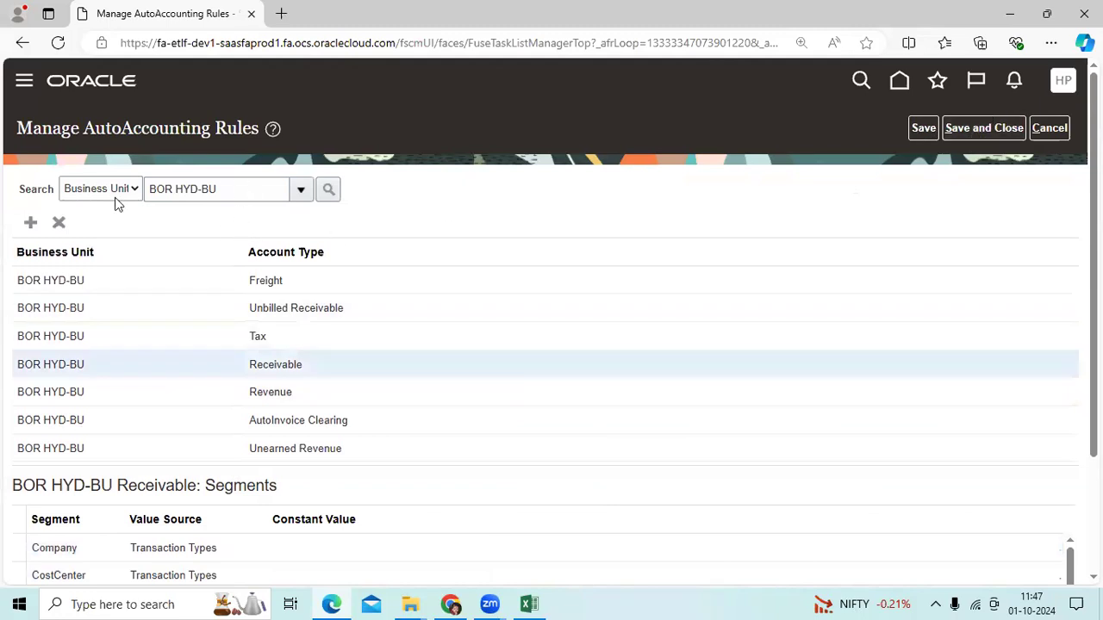
{"action": "left_click", "coordinate": [977, 127]}
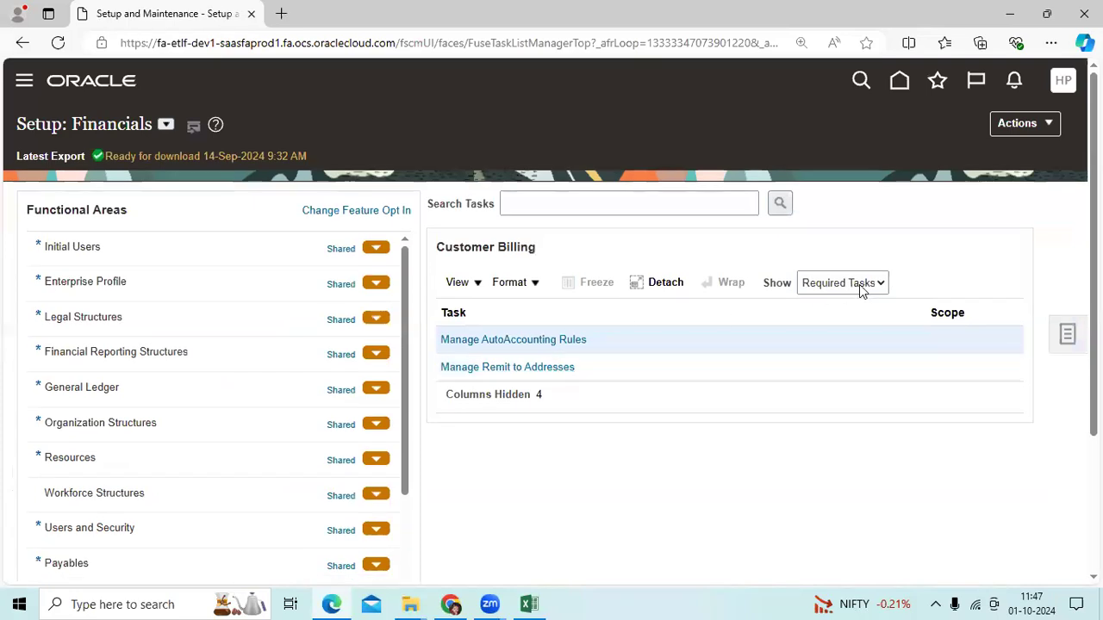
Show all Customer Billing tasks and open Manage Transaction Types.
{"action": "left_click", "coordinate": [859, 285]}
{"action": "left_click", "coordinate": [842, 308]}
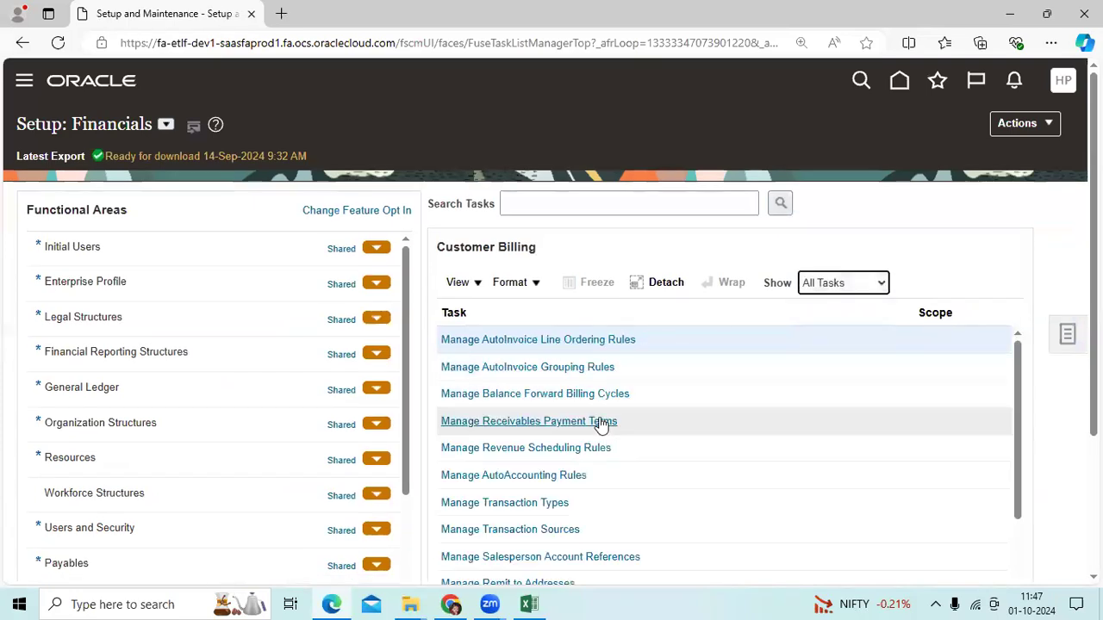
{"action": "left_click", "coordinate": [549, 502]}
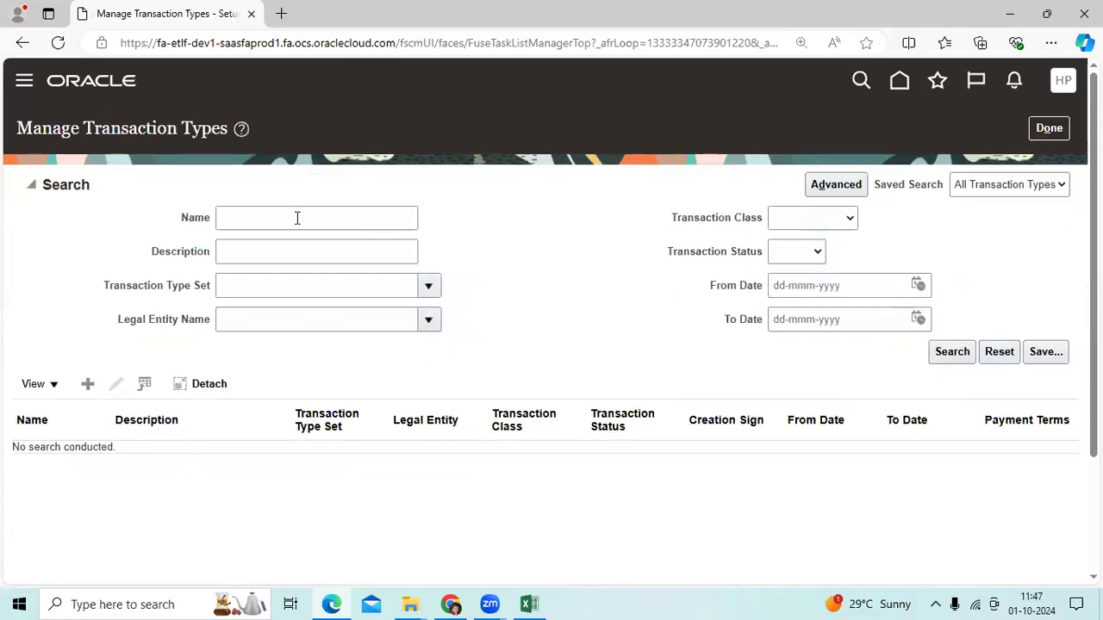
Search transaction types named BOR HYD-BU in the Invoice class.
{"action": "left_click", "coordinate": [297, 218]}
{"action": "key", "text": "ctrl+v"}
{"action": "left_click", "coordinate": [826, 222]}
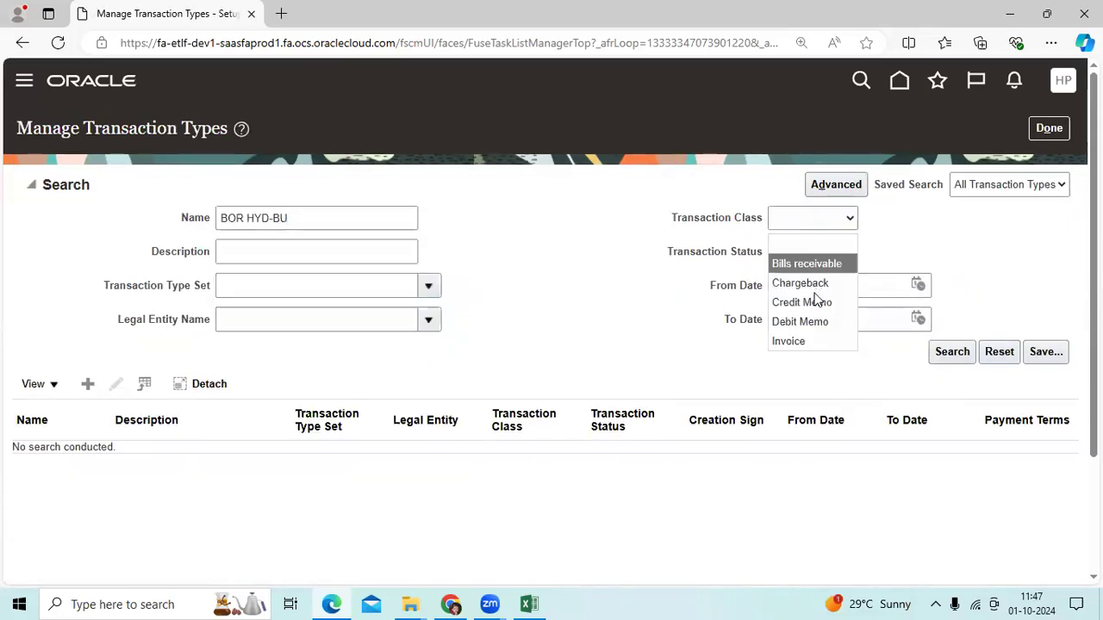
{"action": "left_click", "coordinate": [804, 341]}
{"action": "left_click", "coordinate": [945, 355]}
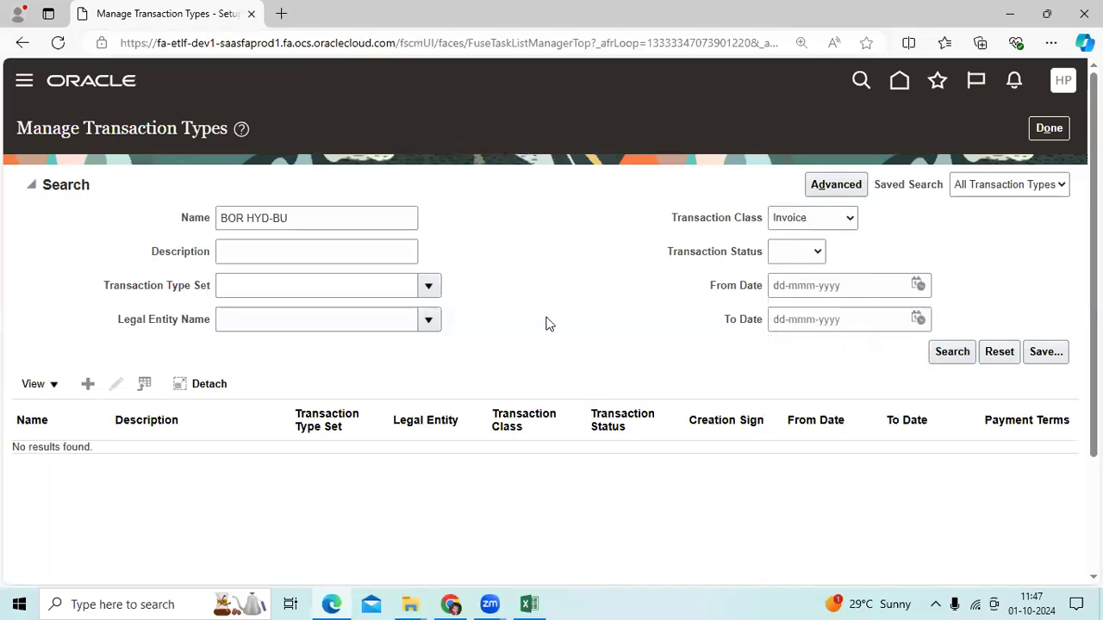
Search for transaction types starting with 'Bor' and open Bor Manual Invoice for editing.
{"action": "scroll", "coordinate": [546, 323], "scroll_direction": "down", "scroll_amount": 2}
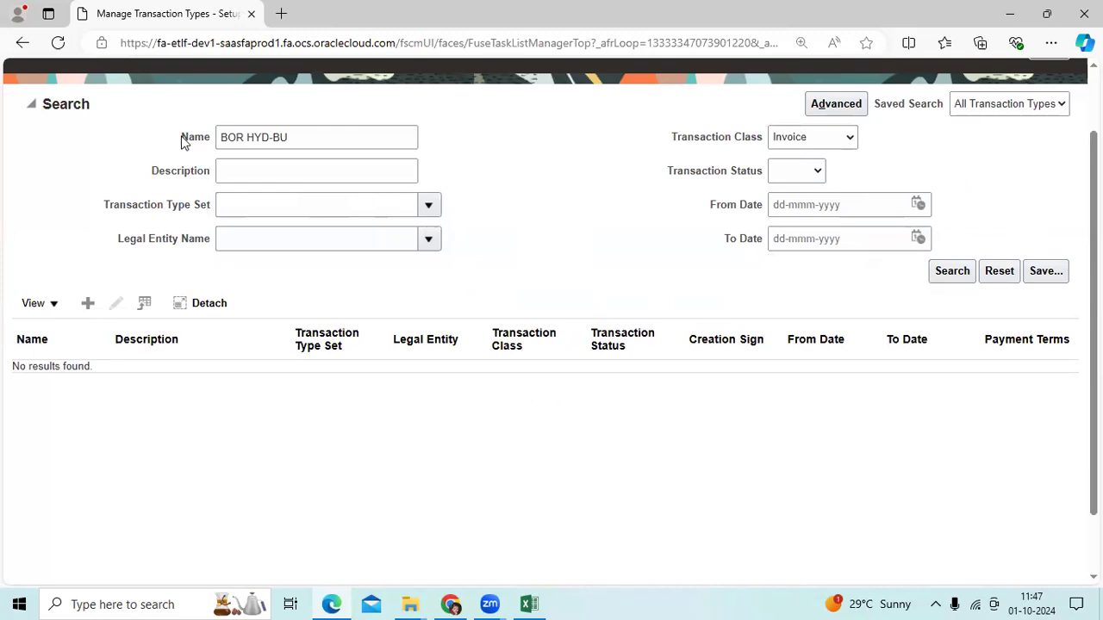
{"action": "left_click", "coordinate": [183, 142]}
{"action": "key", "text": "BackSpace"}
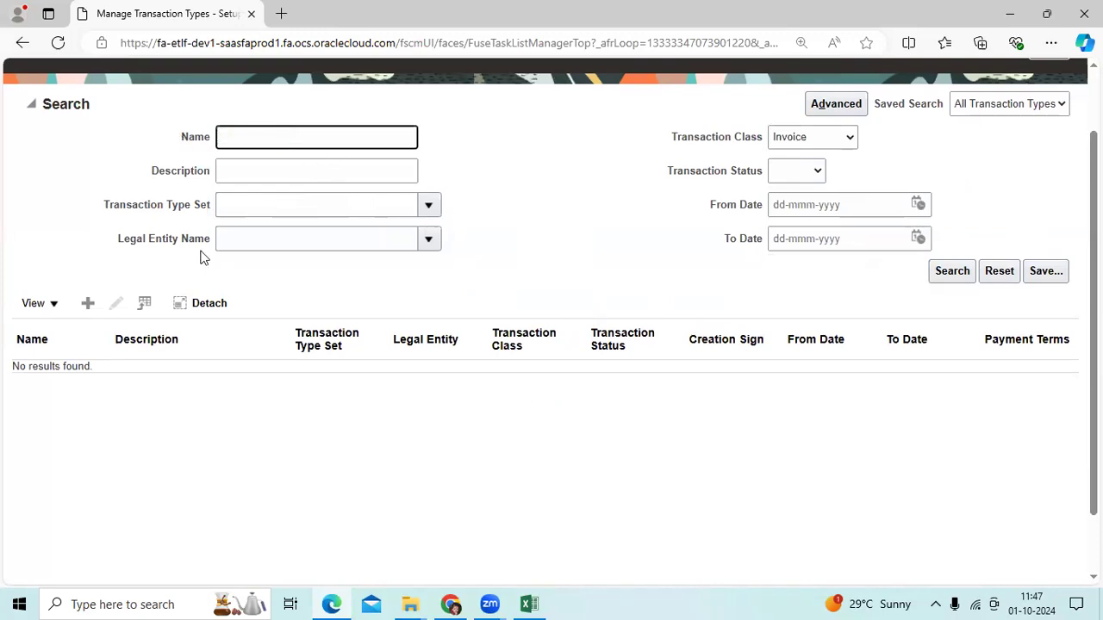
{"action": "type", "text": "Bor"}
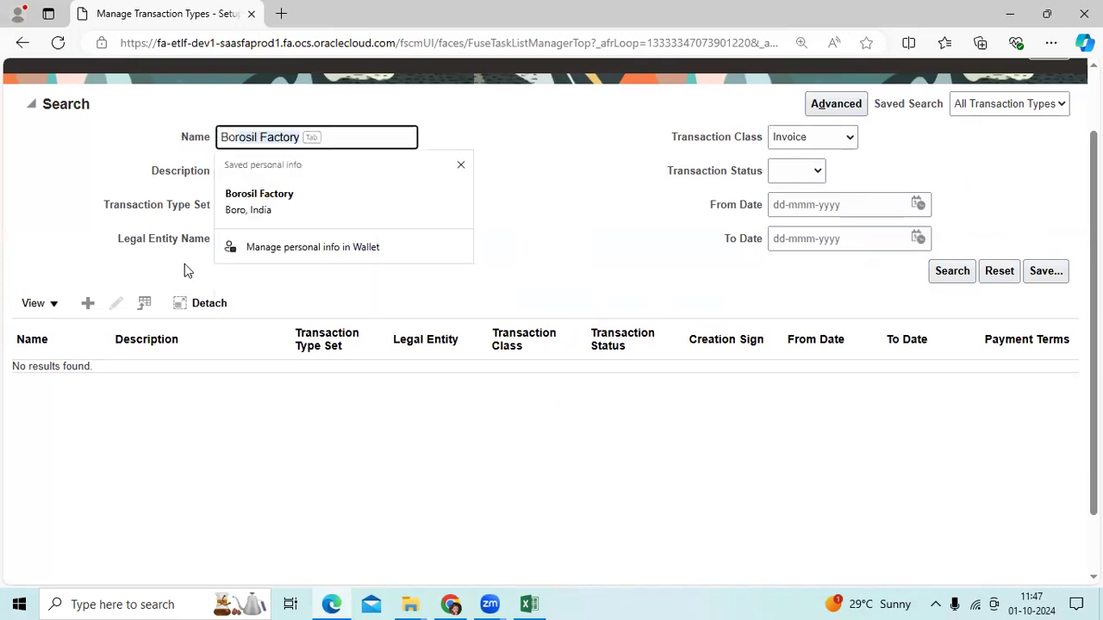
{"action": "key", "text": "Return"}
{"action": "left_click", "coordinate": [210, 210]}
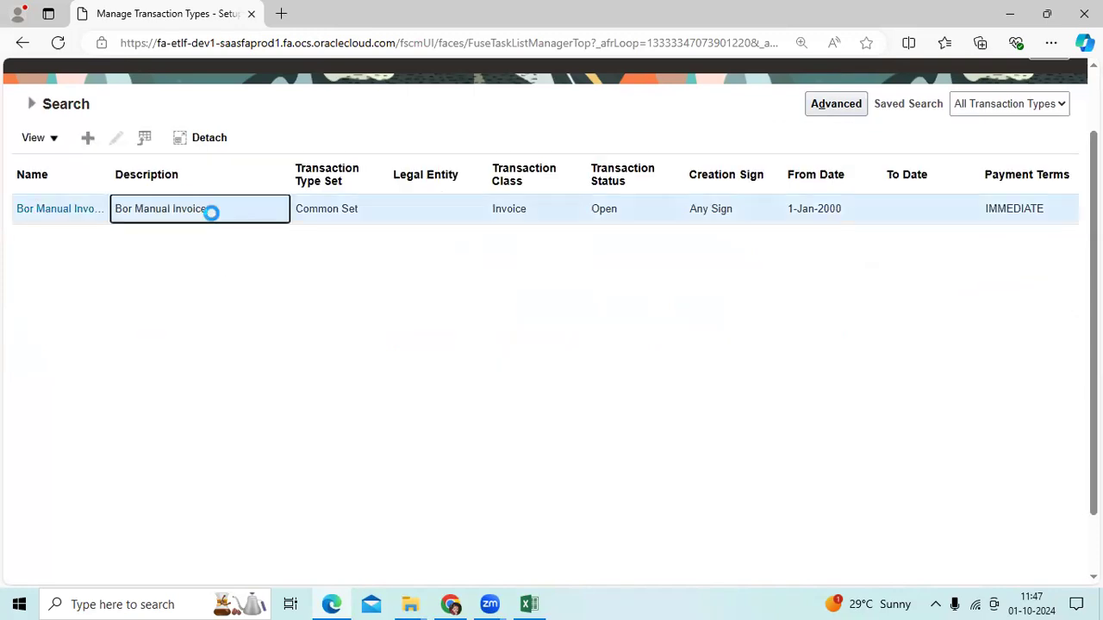
{"action": "left_click", "coordinate": [115, 138]}
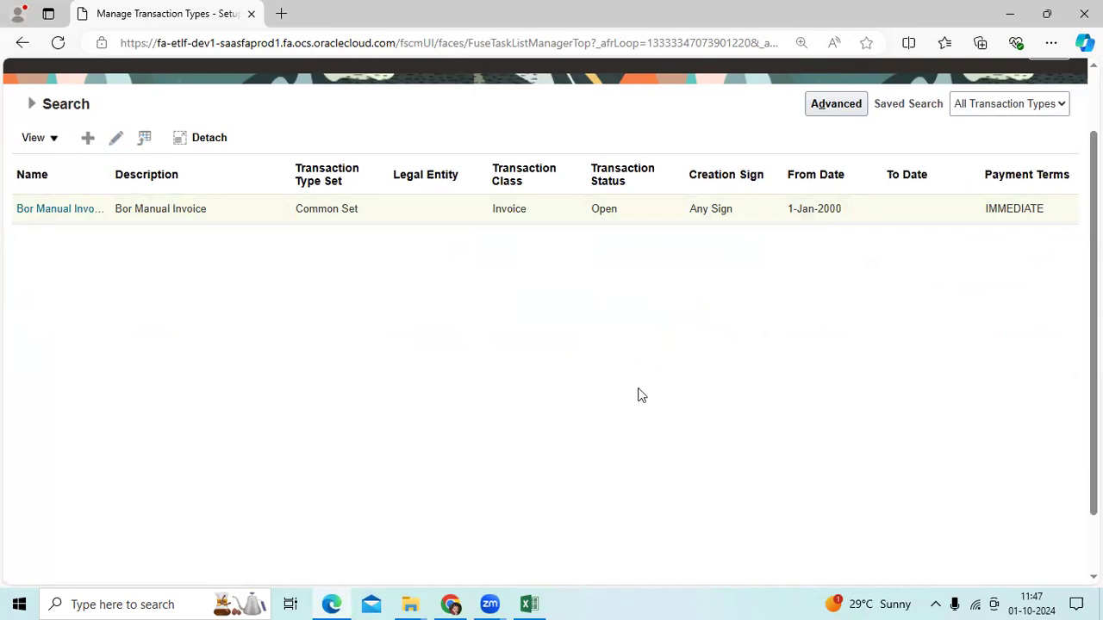
Check the Revenue and Receivable reference accounts, then save and close the transaction type.
{"action": "scroll", "coordinate": [445, 454], "scroll_direction": "down", "scroll_amount": 2}
{"action": "left_click_drag", "start_coordinate": [481, 464], "coordinate": [320, 472]}
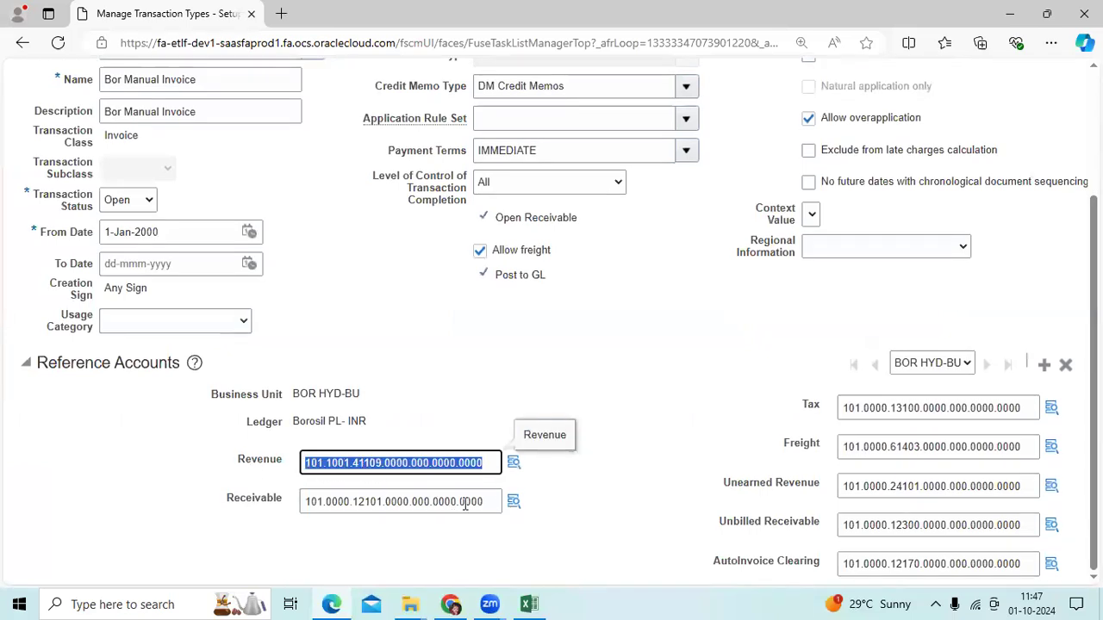
{"action": "left_click", "coordinate": [492, 502]}
{"action": "double_click", "coordinate": [374, 509]}
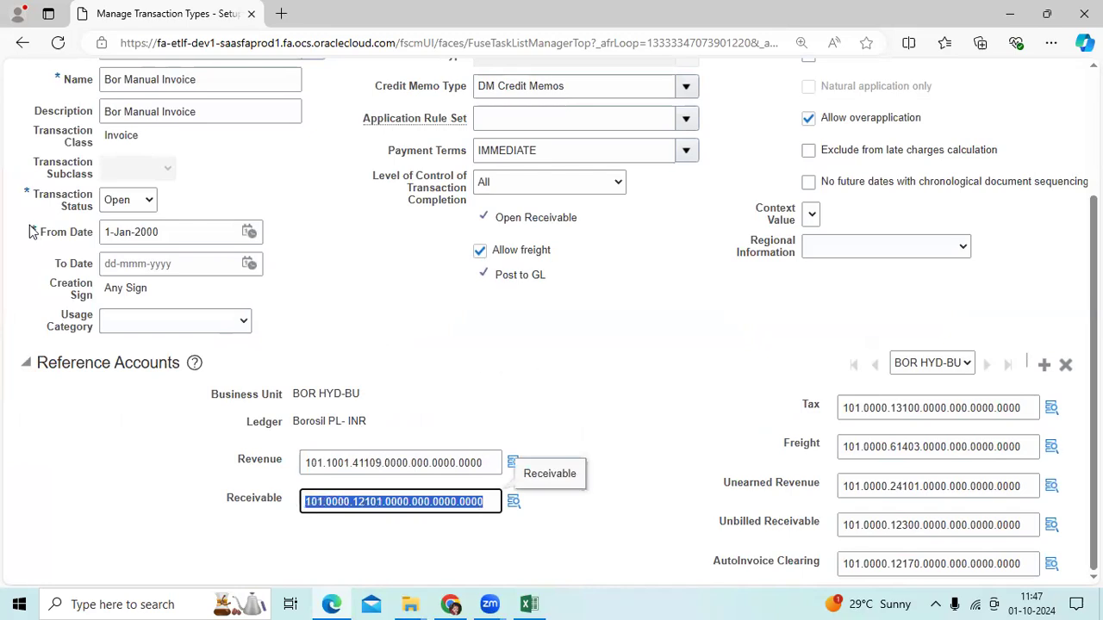
{"action": "scroll", "coordinate": [128, 243], "scroll_direction": "up", "scroll_amount": 3}
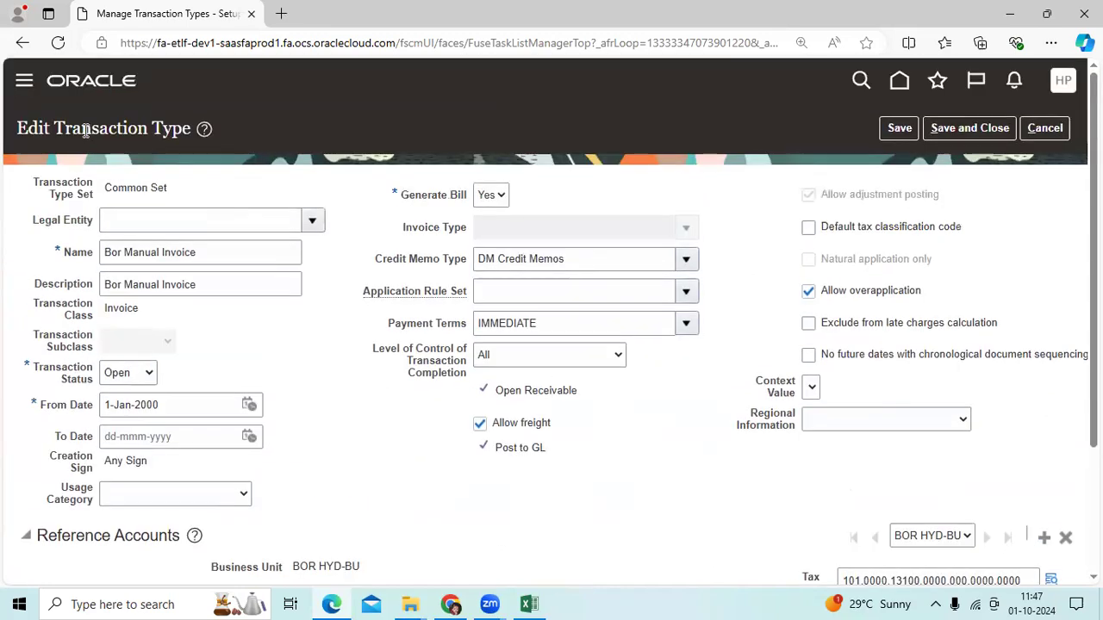
{"action": "left_click", "coordinate": [977, 136]}
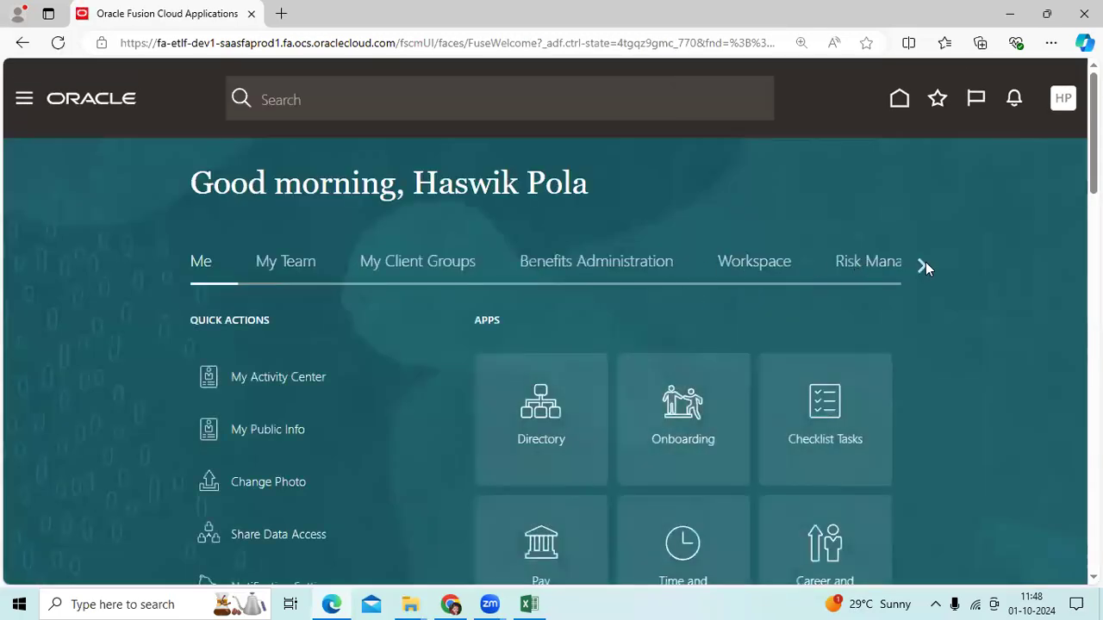
Open the Billing work area from the Receivables applications.
{"action": "left_click", "coordinate": [924, 263]}
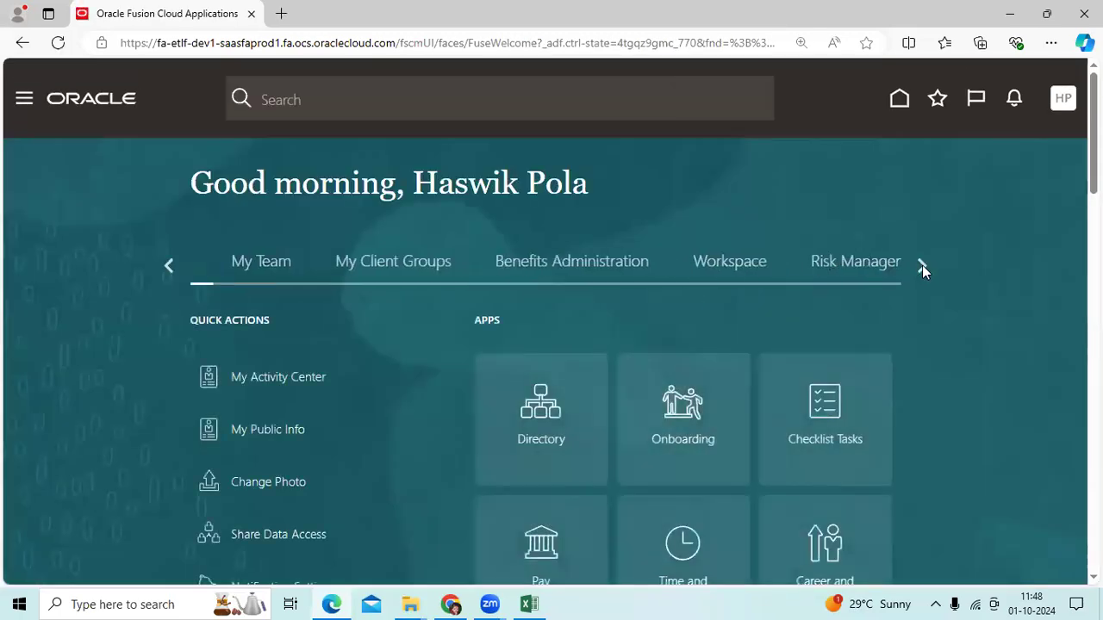
{"action": "left_click", "coordinate": [922, 264]}
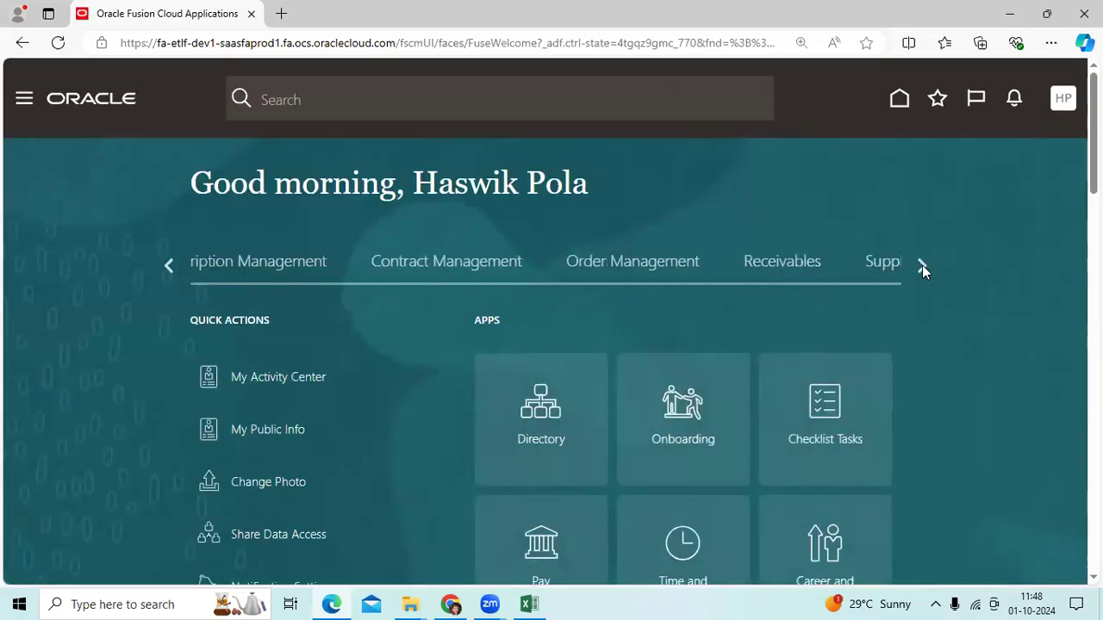
{"action": "left_click", "coordinate": [425, 264]}
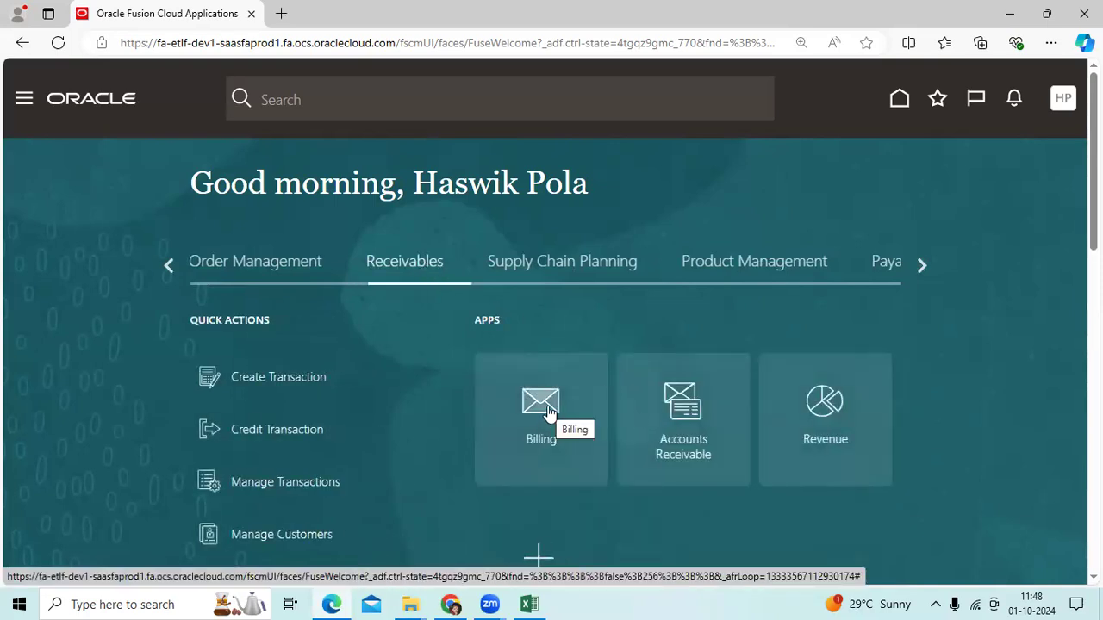
{"action": "left_click", "coordinate": [548, 414]}
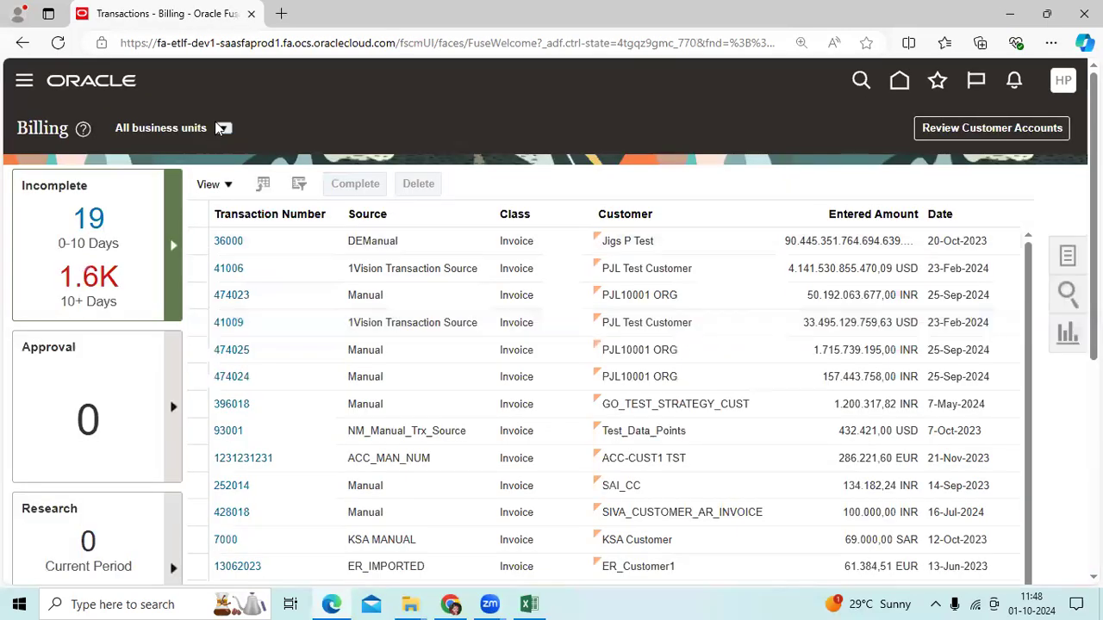
Set the Billing business unit to BOR HYD-BU and open Manage Transactions from Tasks.
{"action": "left_click", "coordinate": [221, 129]}
{"action": "scroll", "coordinate": [345, 297], "scroll_direction": "down", "scroll_amount": 15}
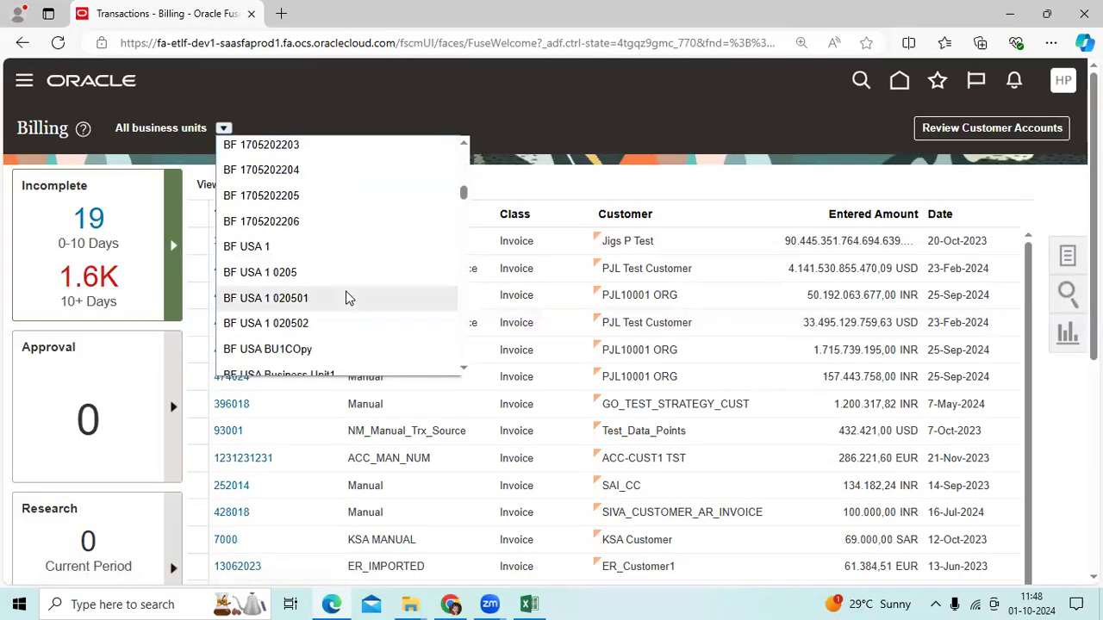
{"action": "scroll", "coordinate": [345, 298], "scroll_direction": "down", "scroll_amount": 3}
{"action": "scroll", "coordinate": [349, 289], "scroll_direction": "up", "scroll_amount": 6}
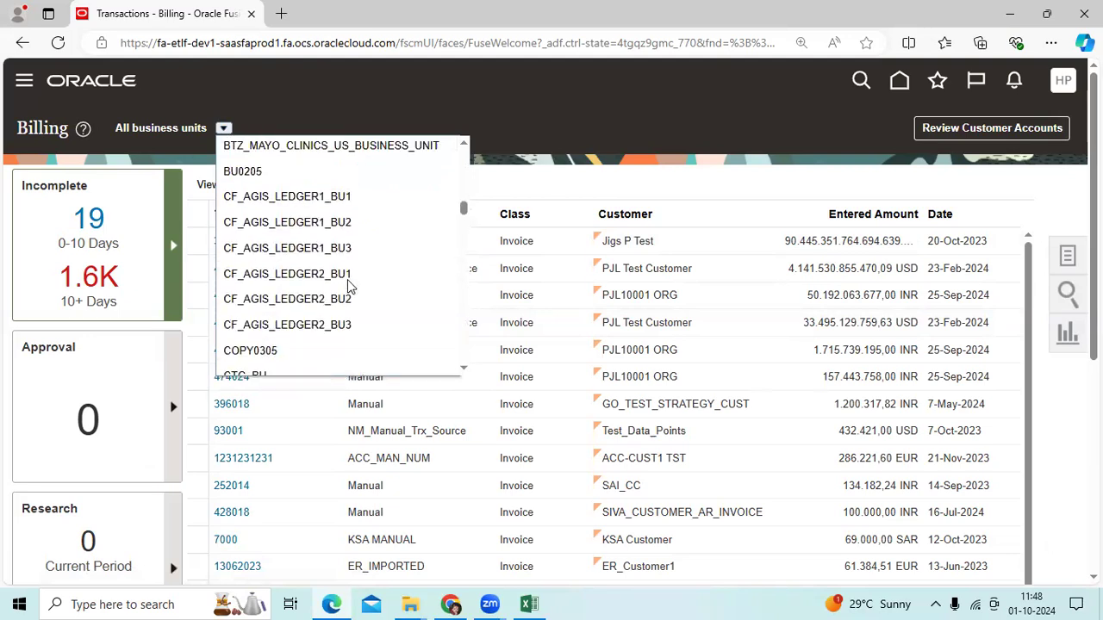
{"action": "scroll", "coordinate": [349, 289], "scroll_direction": "up", "scroll_amount": 2}
{"action": "scroll", "coordinate": [349, 286], "scroll_direction": "up", "scroll_amount": 6}
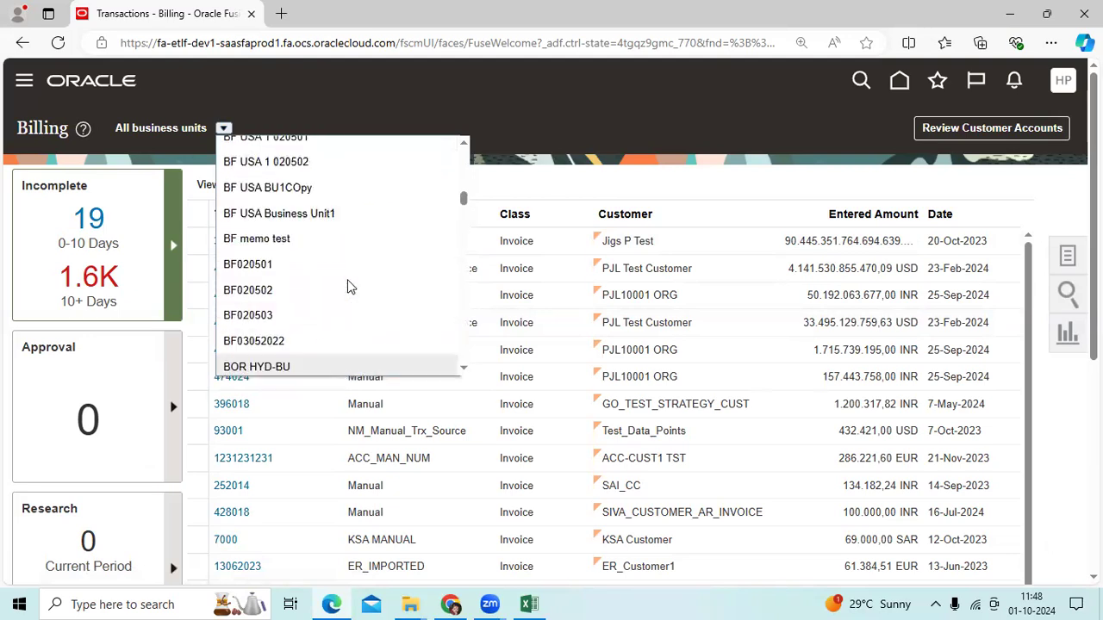
{"action": "scroll", "coordinate": [349, 287], "scroll_direction": "up", "scroll_amount": 3}
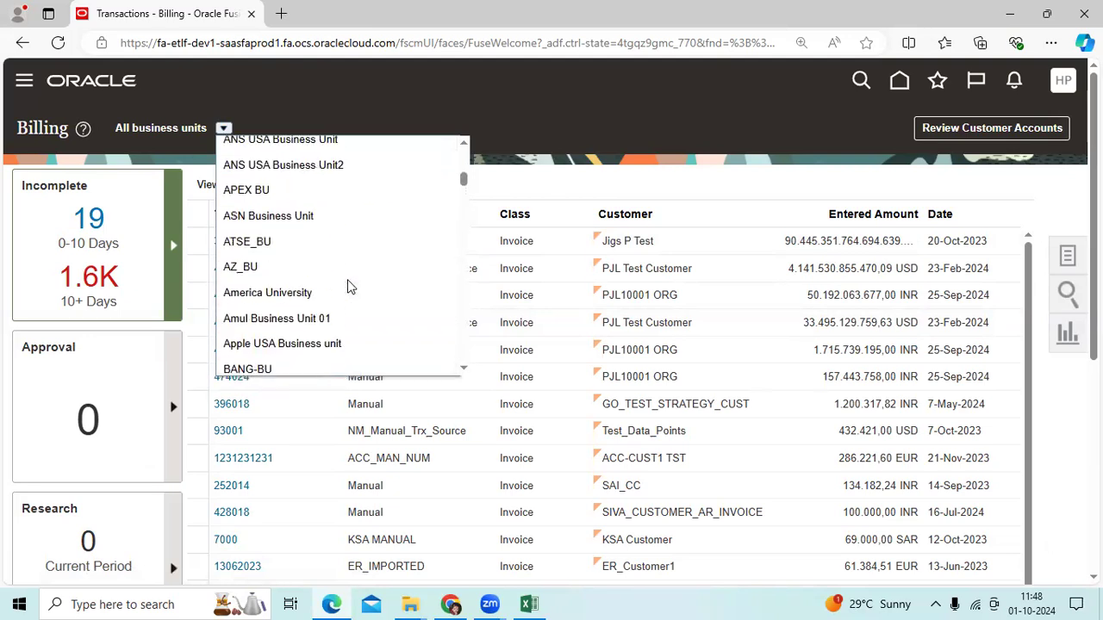
{"action": "scroll", "coordinate": [349, 288], "scroll_direction": "down", "scroll_amount": 1}
{"action": "scroll", "coordinate": [349, 289], "scroll_direction": "down", "scroll_amount": 8}
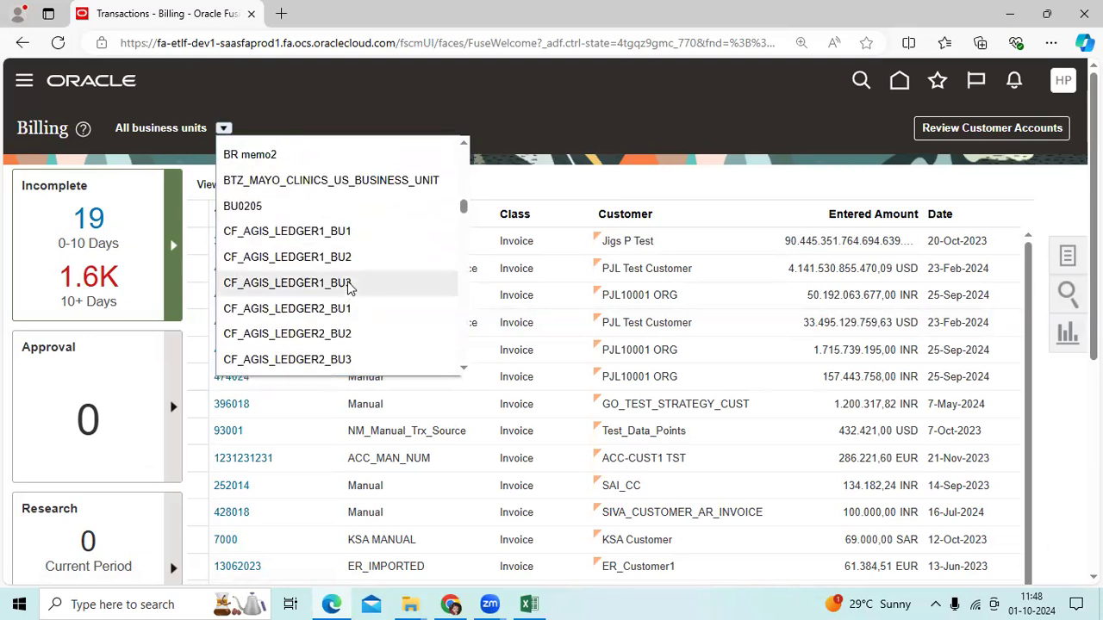
{"action": "scroll", "coordinate": [349, 288], "scroll_direction": "up", "scroll_amount": 1}
{"action": "left_click", "coordinate": [311, 205]}
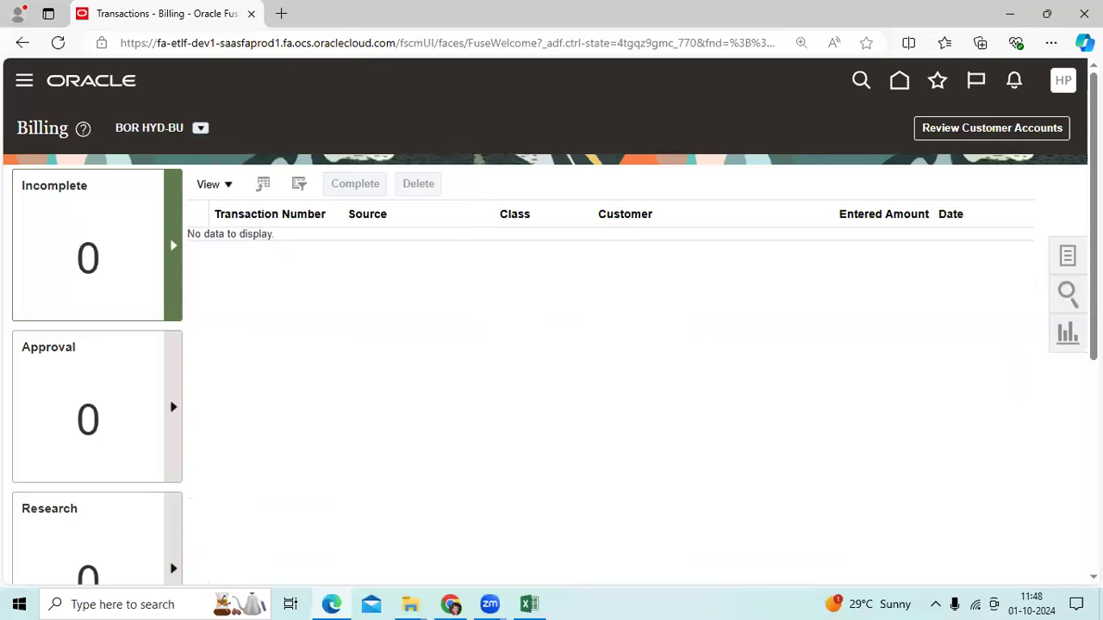
{"action": "left_click", "coordinate": [1068, 255]}
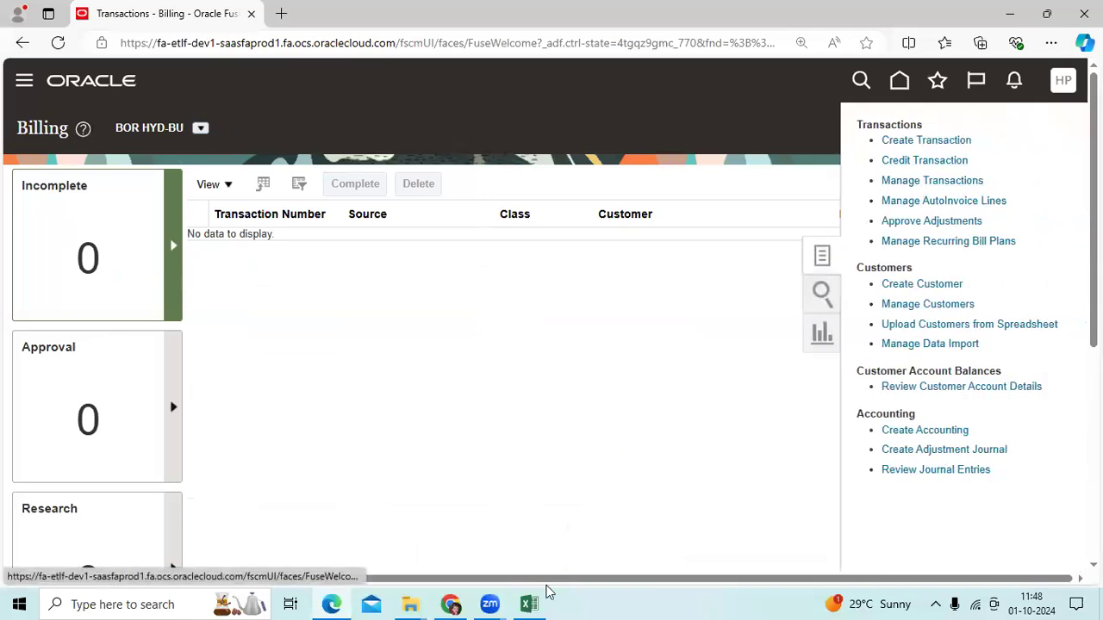
Copy BOR HYD-BU from cell B4 of the Excel notes.
{"action": "left_click", "coordinate": [529, 604]}
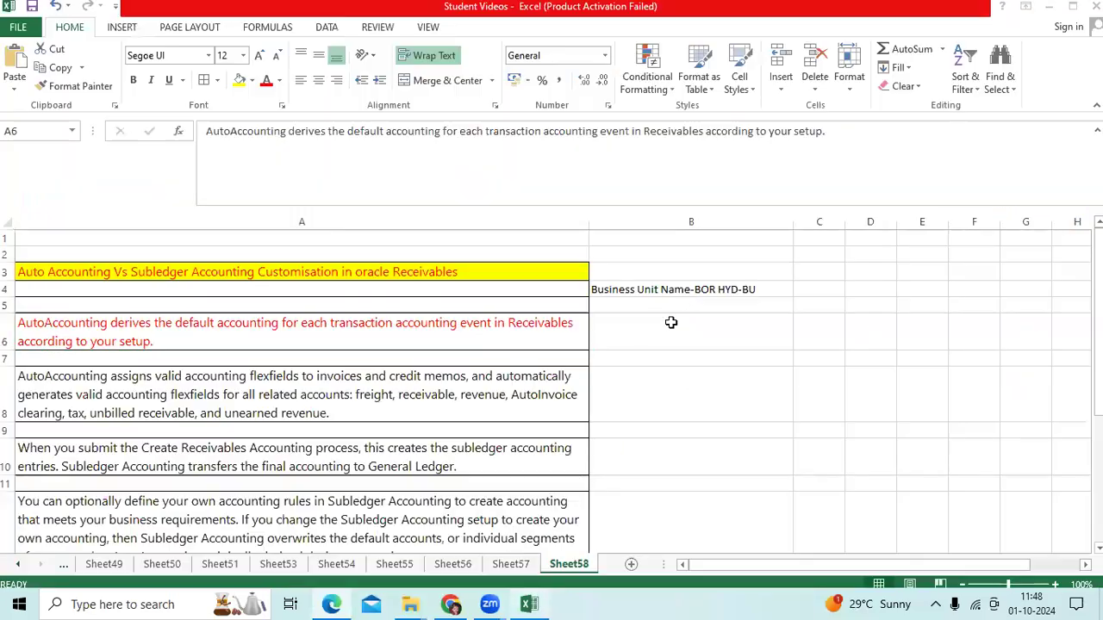
{"action": "double_click", "coordinate": [768, 288]}
{"action": "left_click_drag", "start_coordinate": [756, 290], "coordinate": [694, 289]}
{"action": "key", "text": "ctrl+c"}
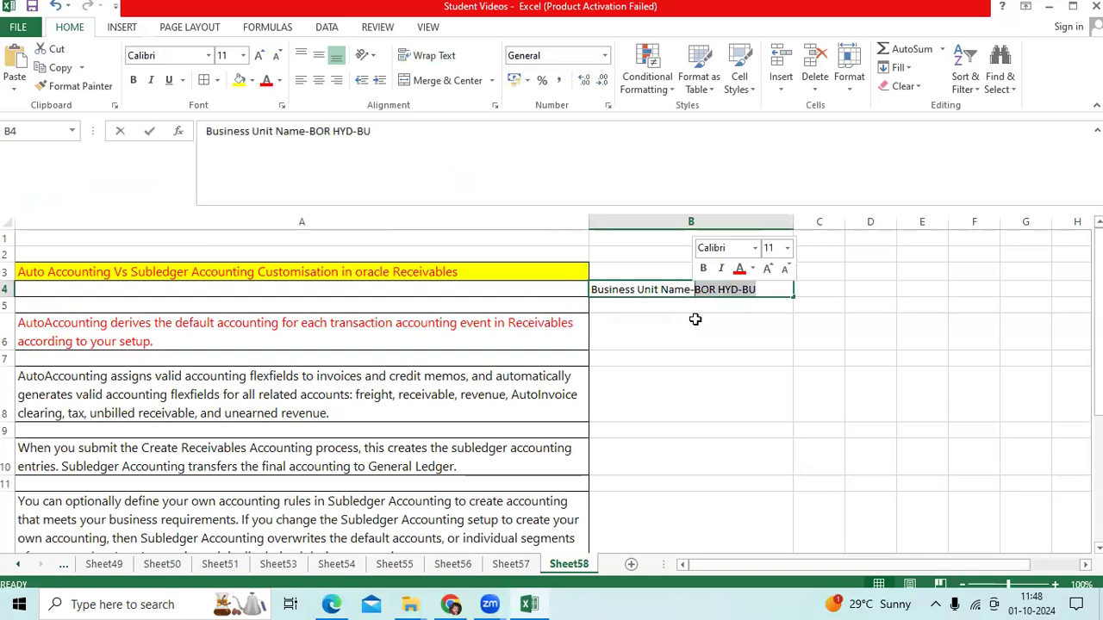
{"action": "key", "text": "alt+Tab"}
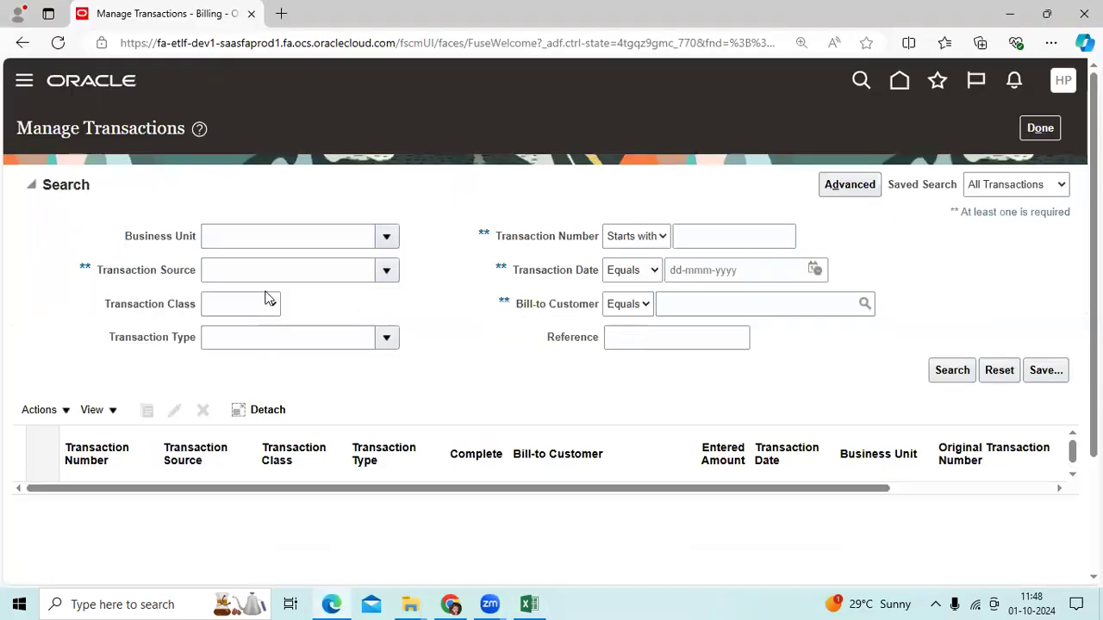
Search BOR HYD-BU transactions with Transaction Source set to Borosil Manual Invoices.
{"action": "left_click", "coordinate": [266, 233]}
{"action": "key", "text": "ctrl+v"}
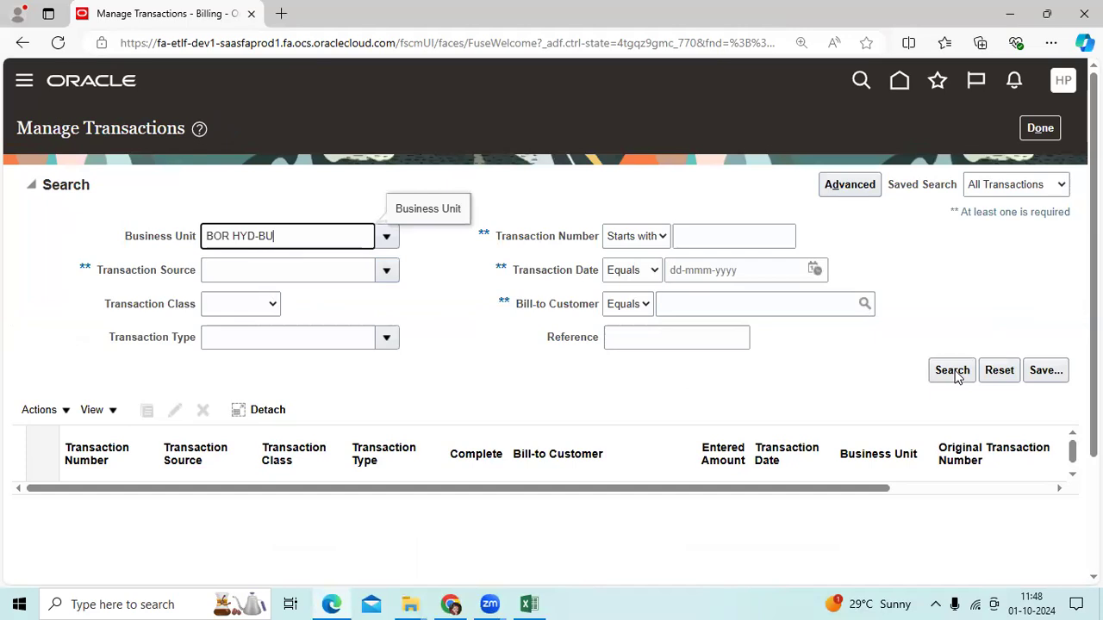
{"action": "left_click", "coordinate": [953, 372]}
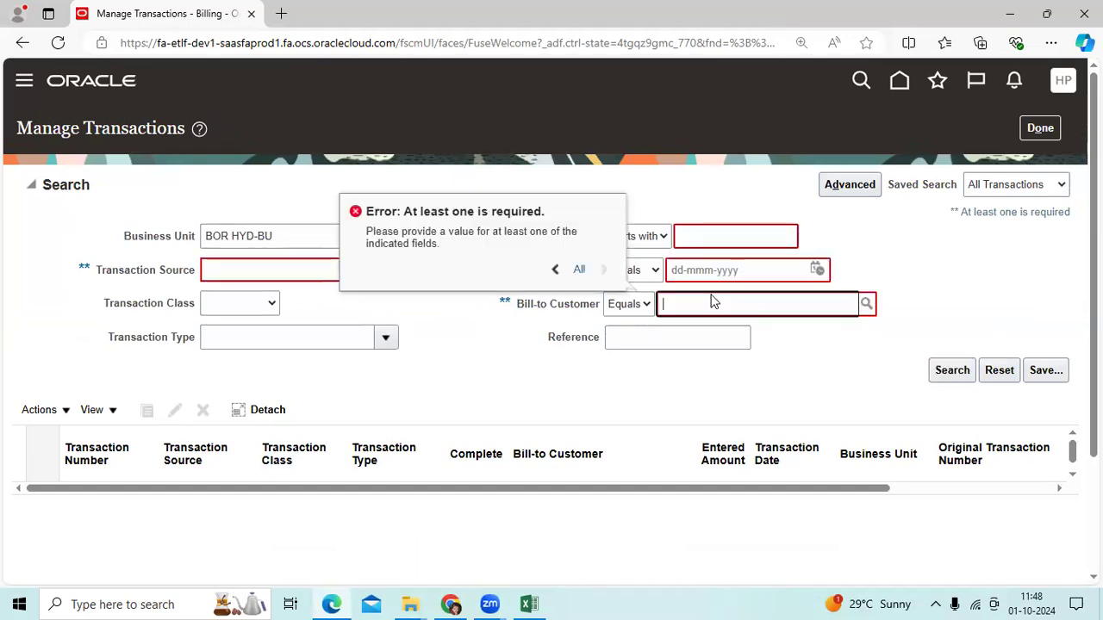
{"action": "left_click", "coordinate": [387, 273]}
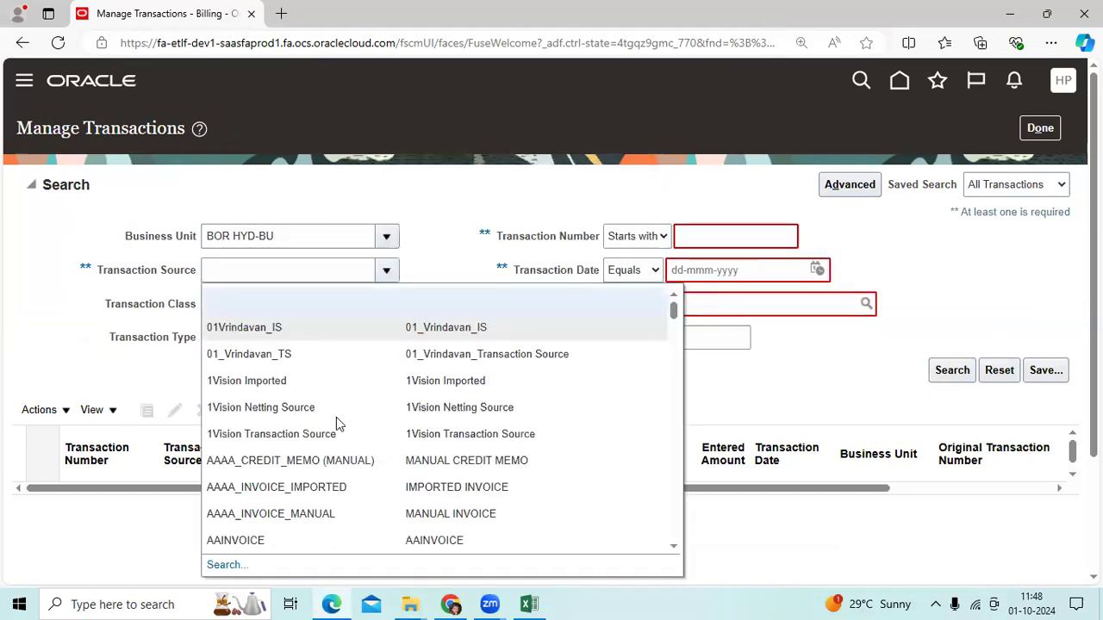
{"action": "left_click", "coordinate": [308, 298]}
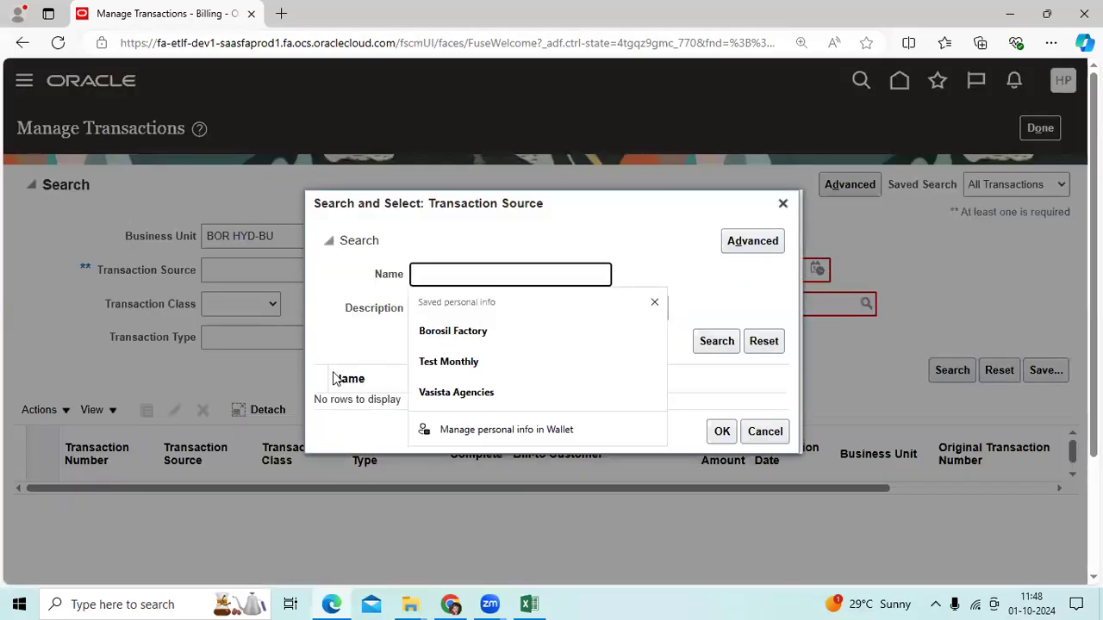
{"action": "type", "text": "BOR"}
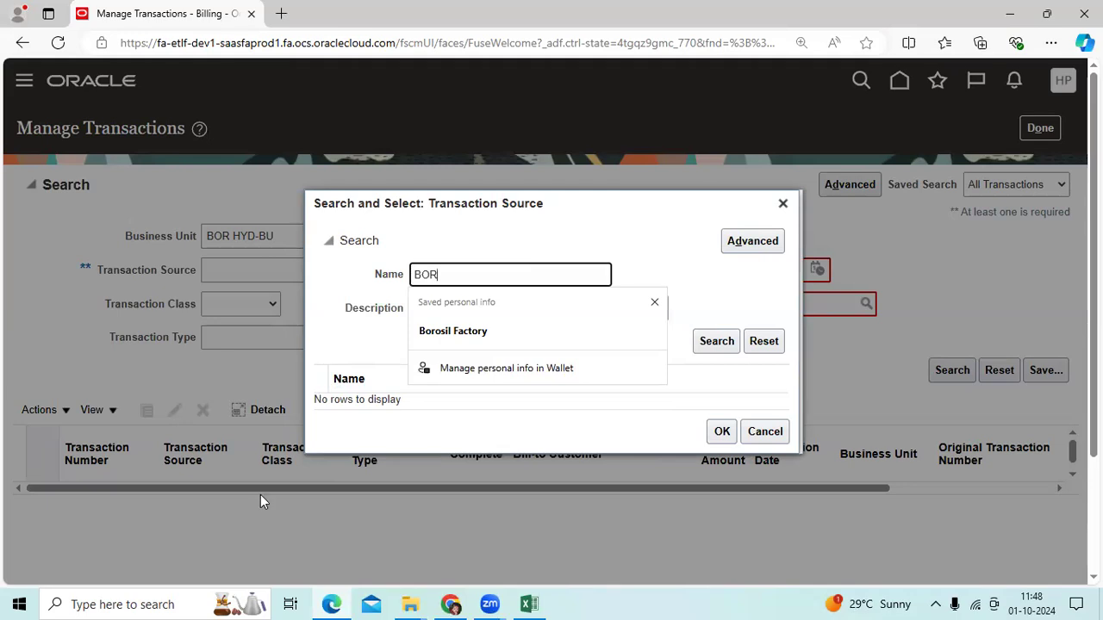
{"action": "key", "text": "Return"}
{"action": "left_click", "coordinate": [721, 439]}
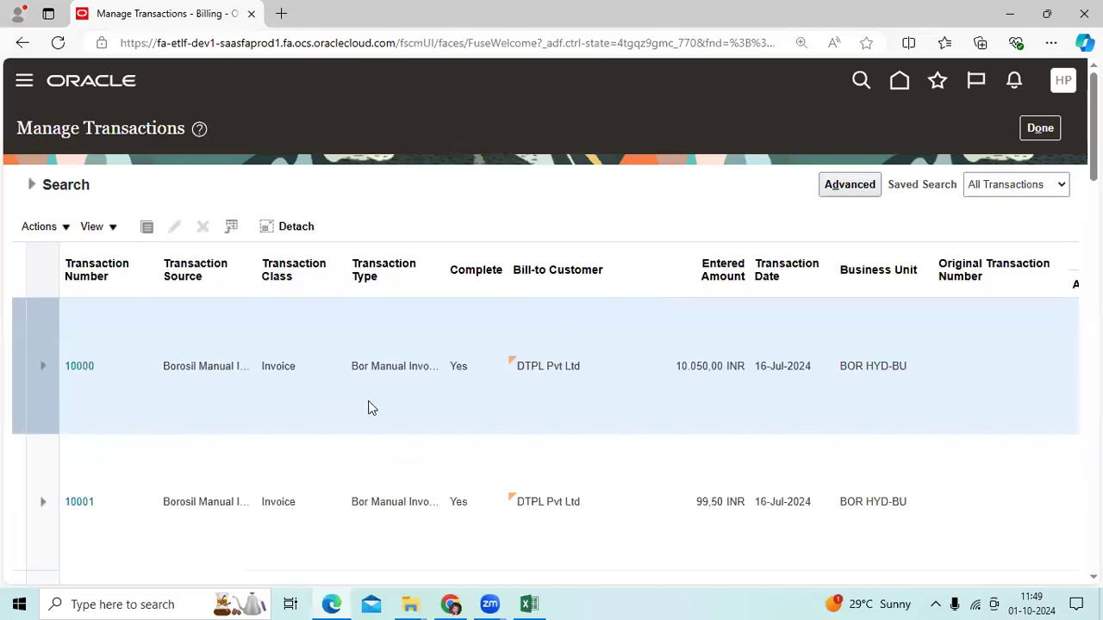
Open transaction 12000 from the search results.
{"action": "scroll", "coordinate": [662, 392], "scroll_direction": "down", "scroll_amount": 7}
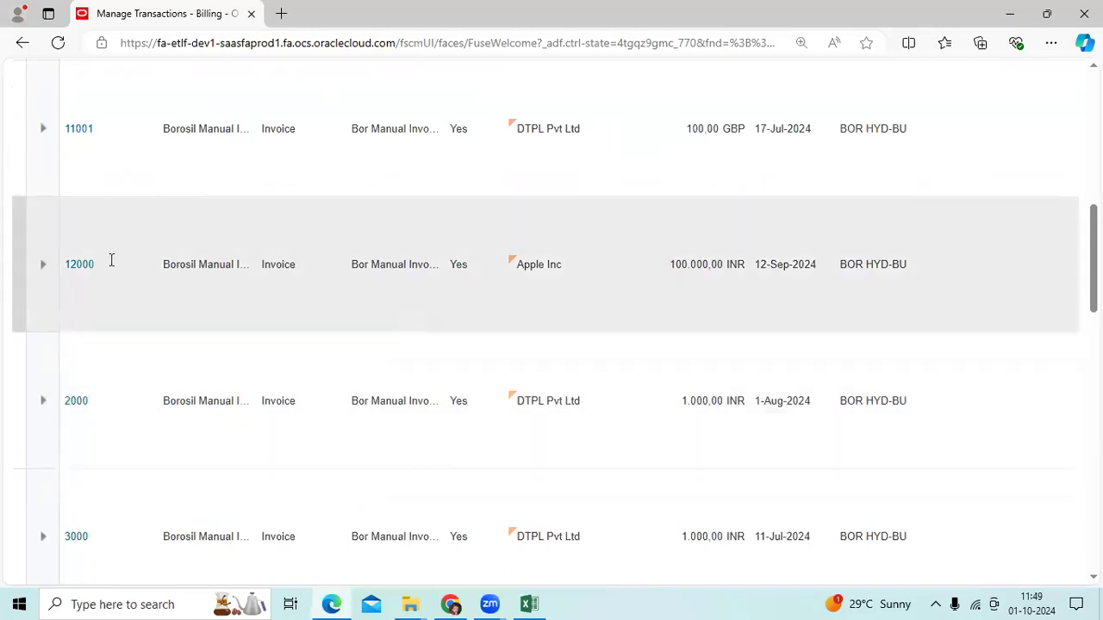
{"action": "left_click", "coordinate": [120, 262]}
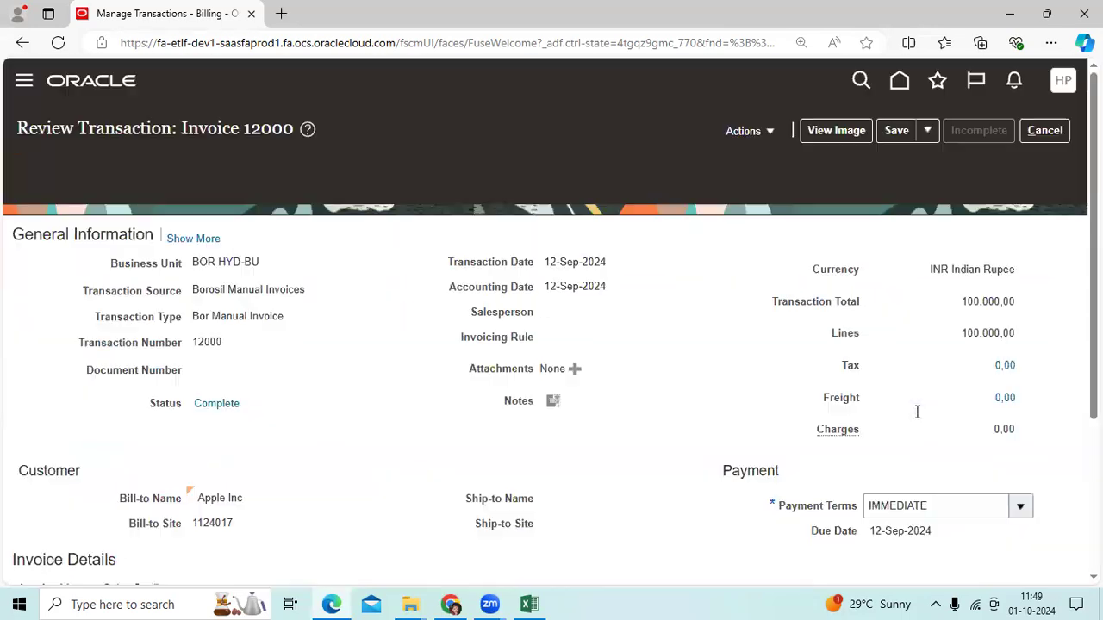
{"action": "left_click", "coordinate": [763, 131]}
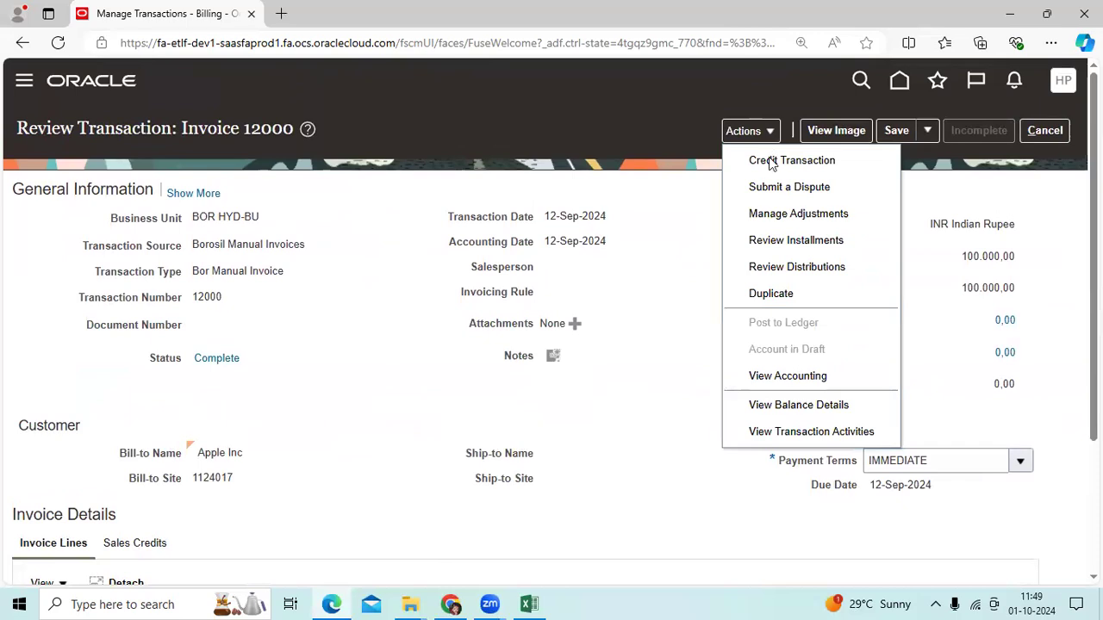
{"action": "left_click", "coordinate": [797, 266]}
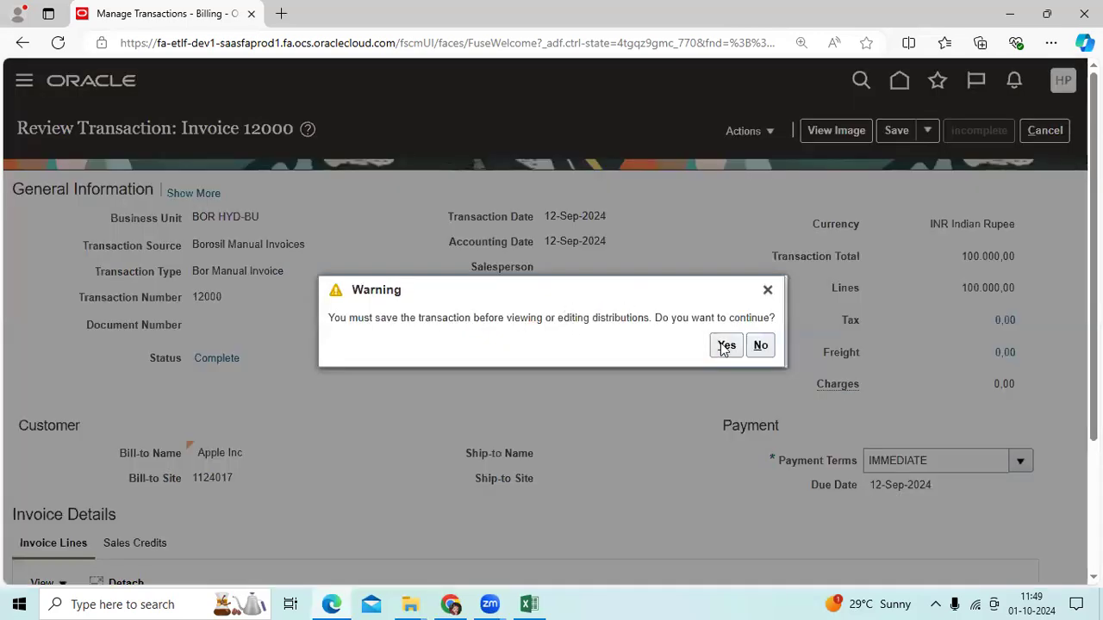
{"action": "left_click", "coordinate": [724, 346]}
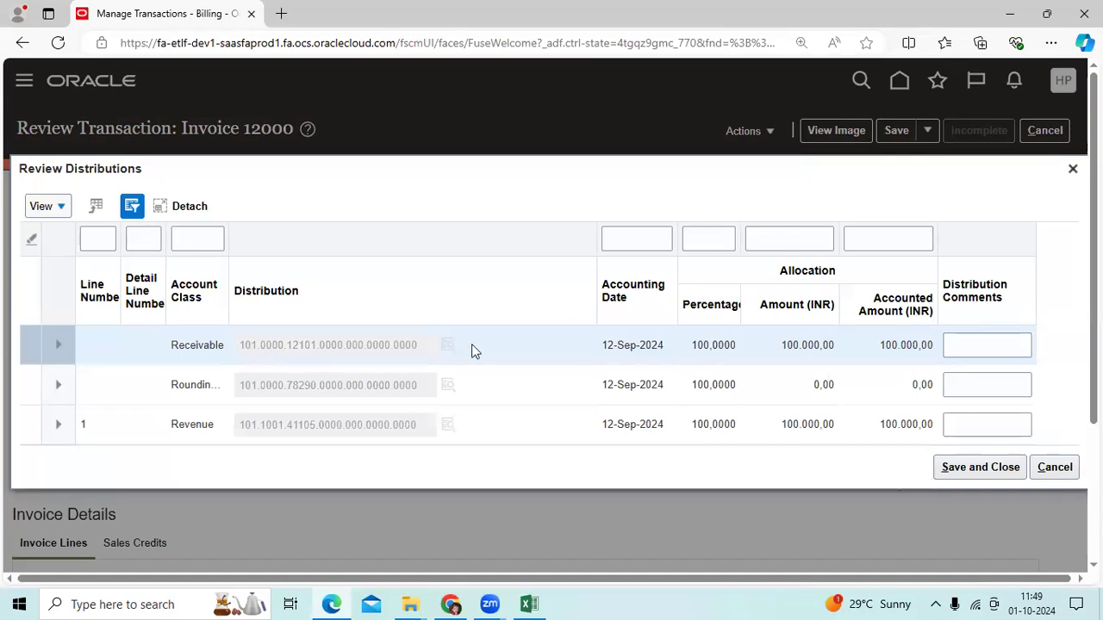
{"action": "left_click", "coordinate": [1054, 467]}
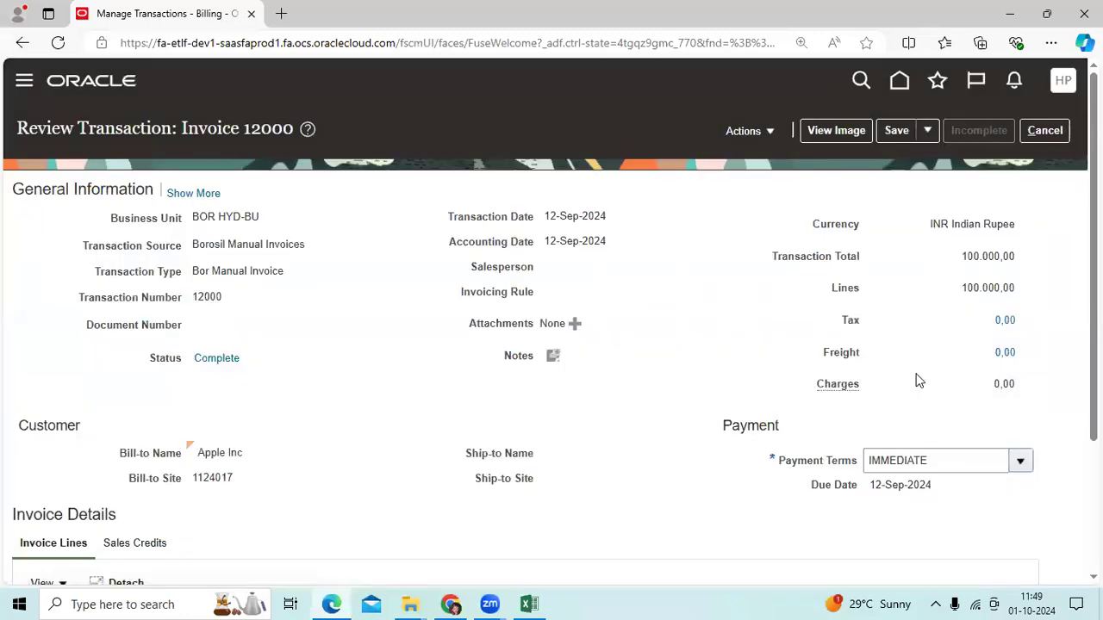